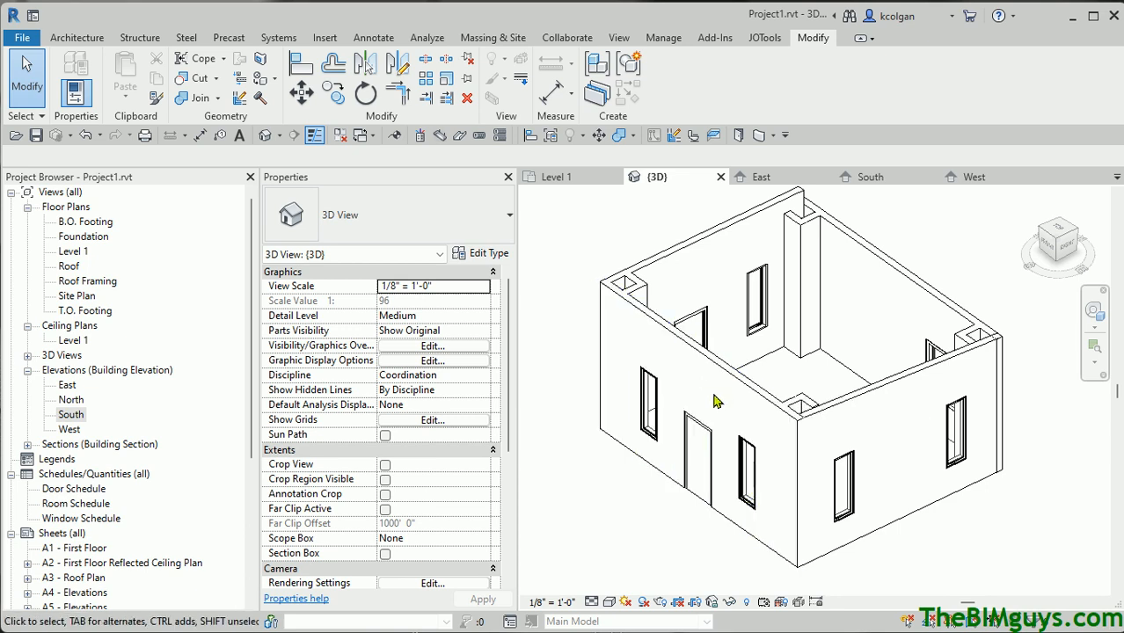
{"action": "left_click", "coordinate": [76, 37]}
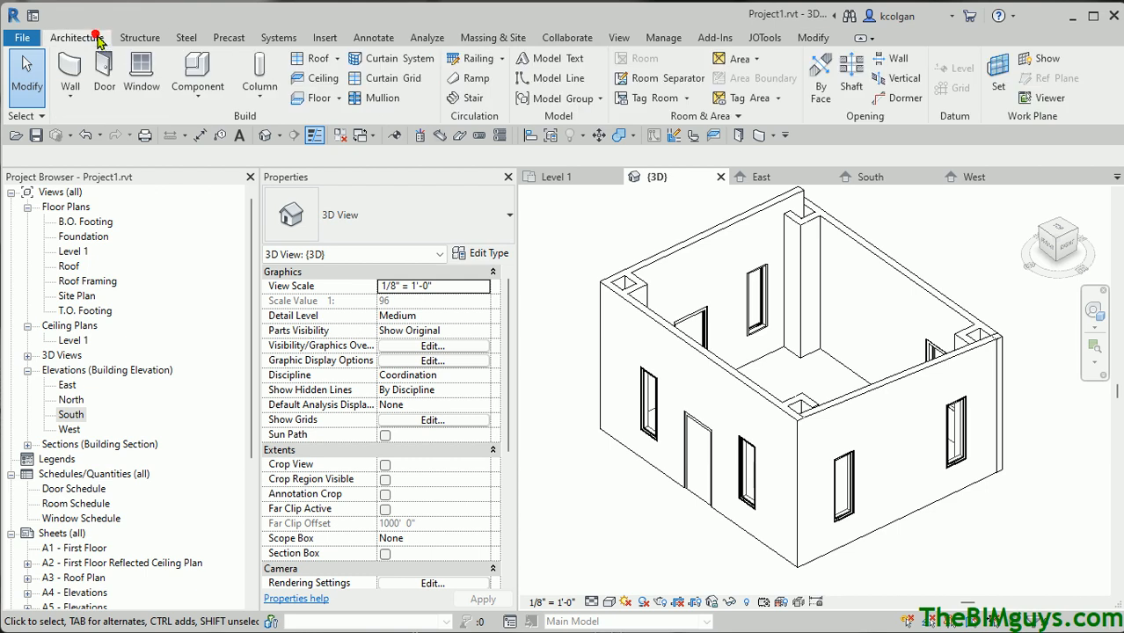
{"action": "left_click", "coordinate": [70, 97]}
{"action": "left_click", "coordinate": [36, 225]}
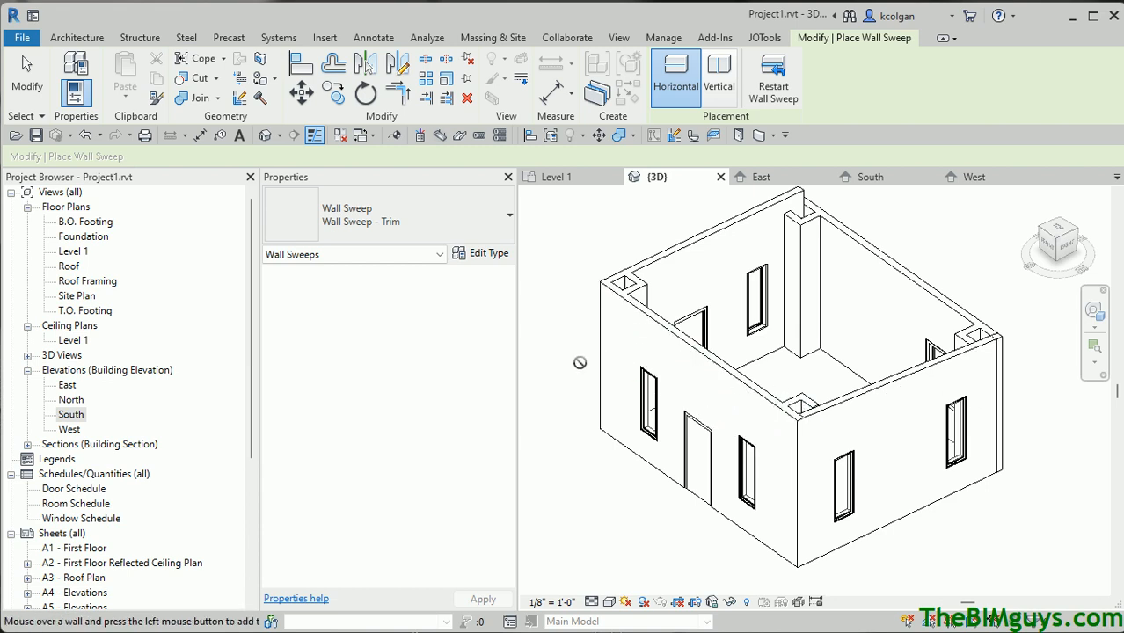
{"action": "key", "text": "Escape"}
{"action": "key", "text": "Escape"}
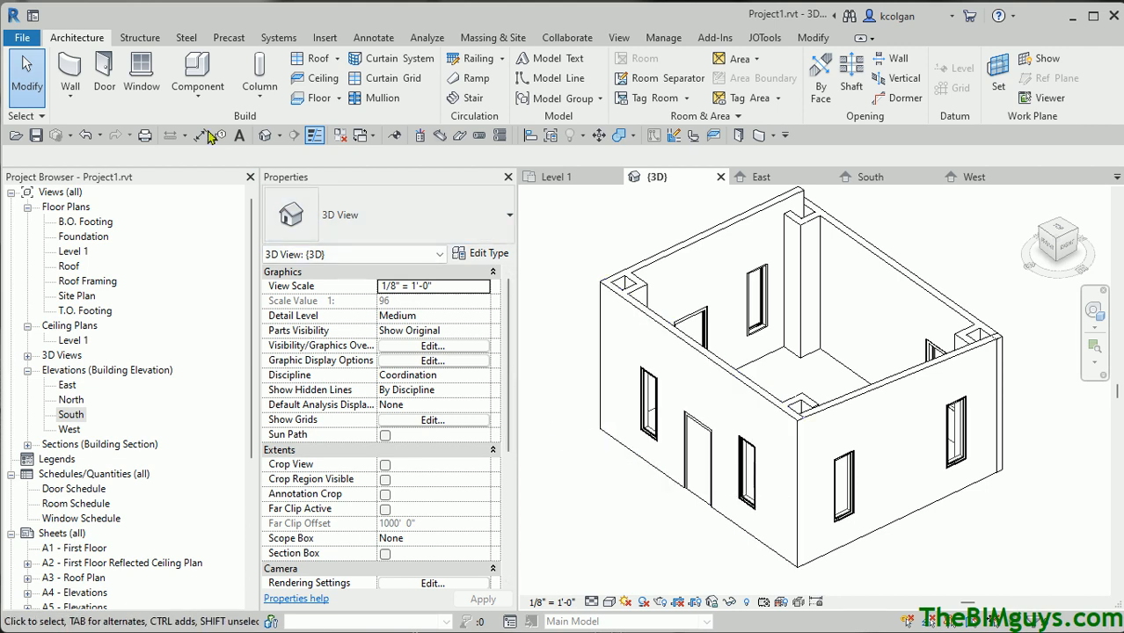
Step: Create a model in-place in the Walls family category and name it Top
{"action": "left_click", "coordinate": [200, 98]}
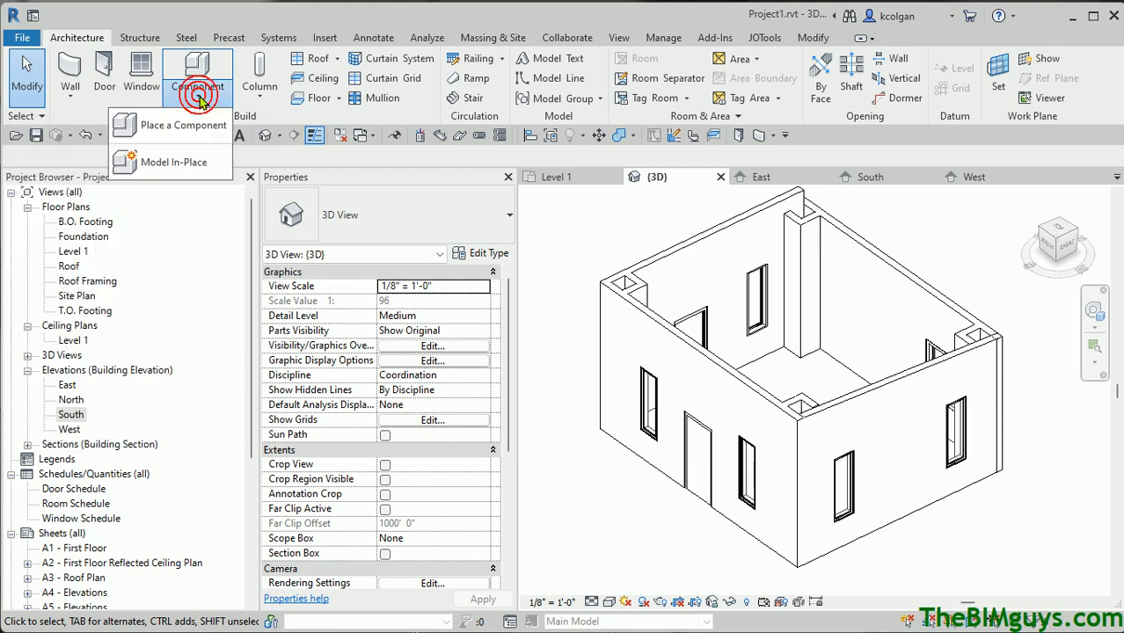
{"action": "left_click", "coordinate": [182, 165]}
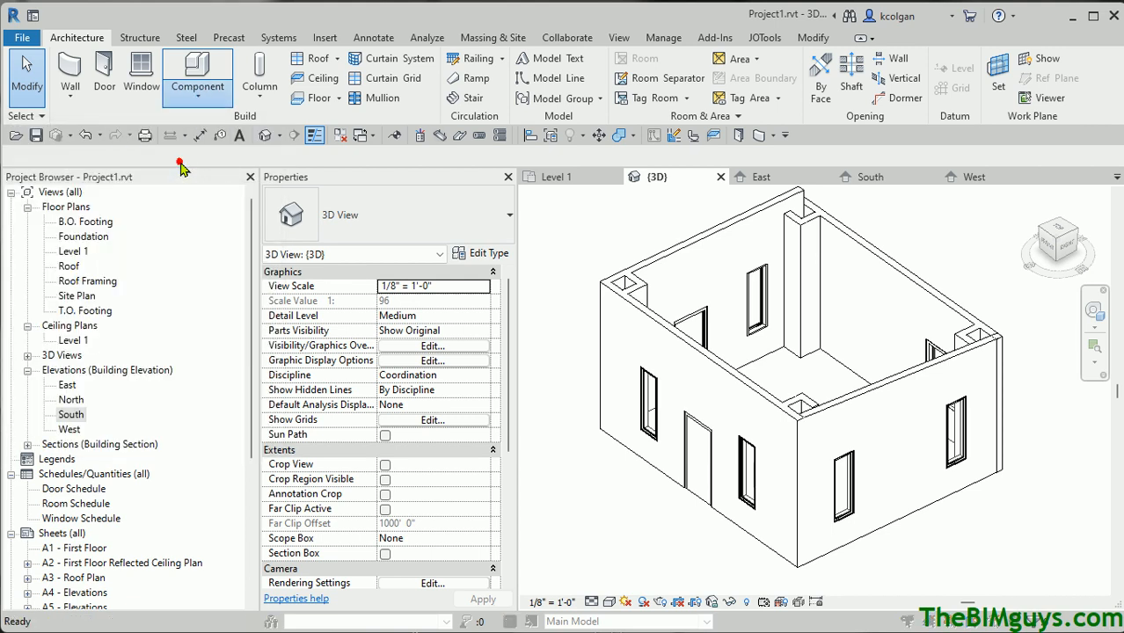
{"action": "left_click_drag", "start_coordinate": [678, 235], "coordinate": [685, 339]}
{"action": "left_click", "coordinate": [476, 328]}
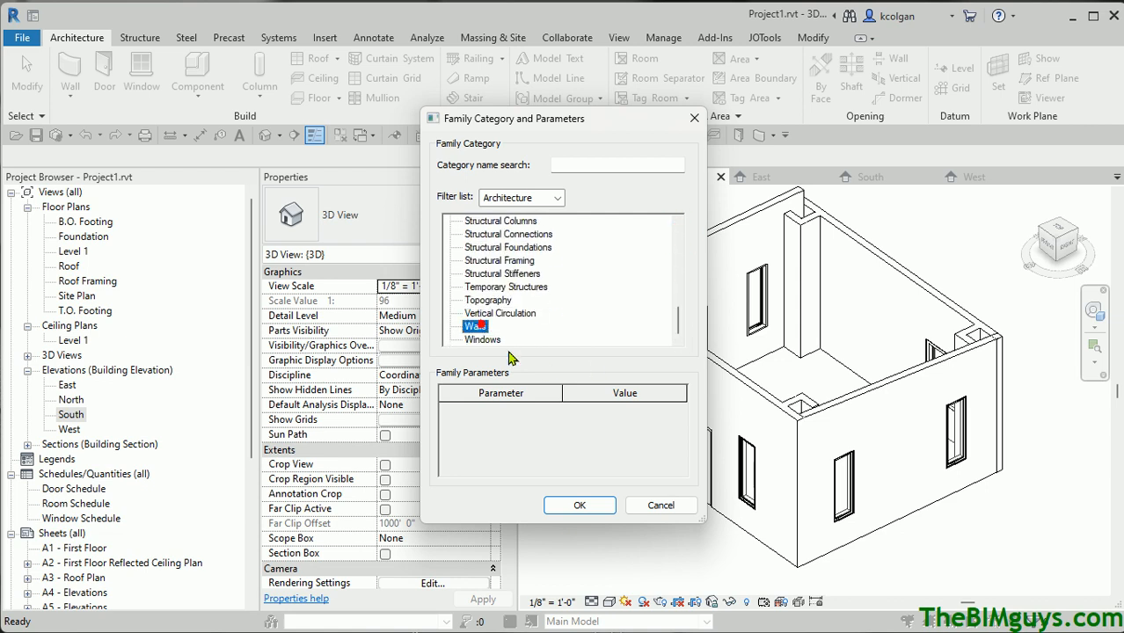
{"action": "left_click", "coordinate": [600, 507]}
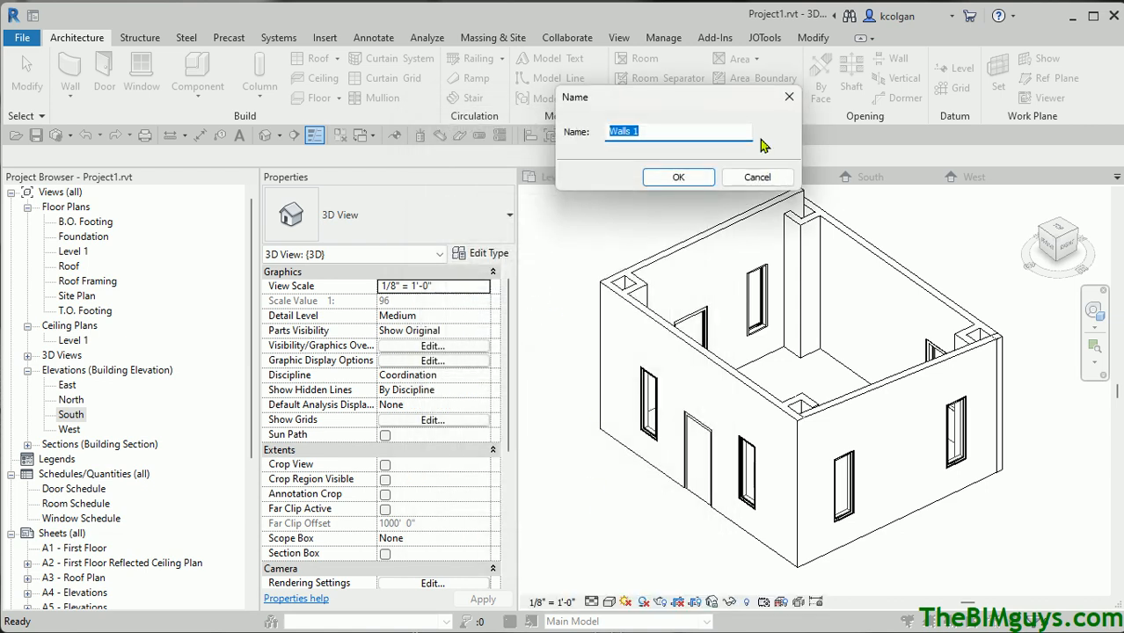
{"action": "type", "text": "top"}
{"action": "key", "text": "BackSpace"}
{"action": "key", "text": "BackSpace"}
{"action": "type", "text": "Top"}
{"action": "left_click", "coordinate": [678, 177]}
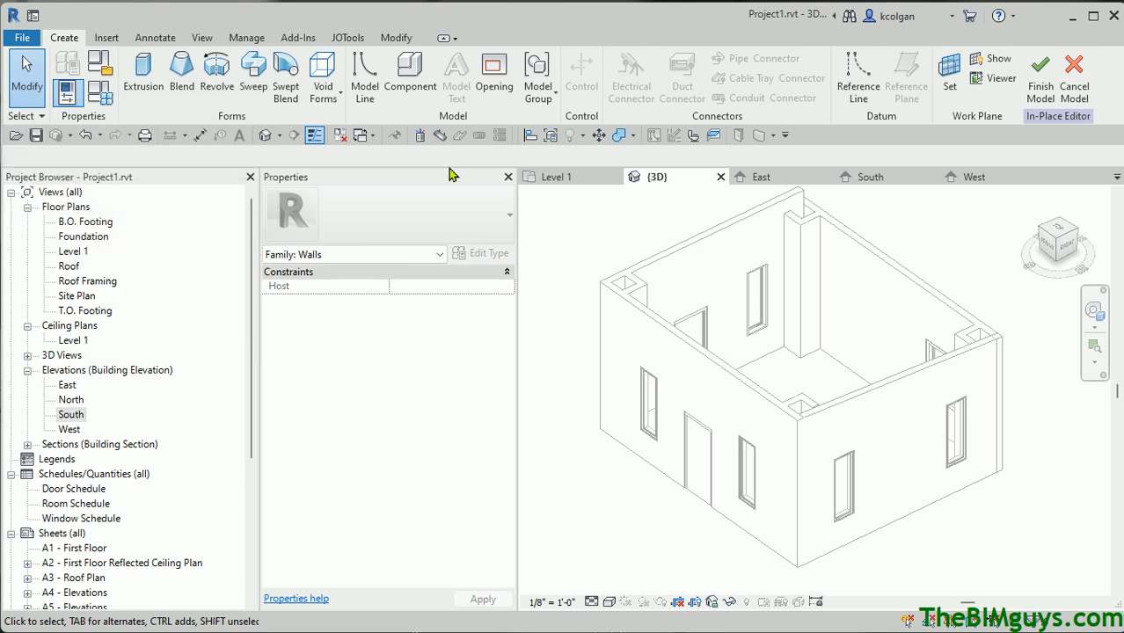
Step: Start a Sweep and pick the outer top edges of the wall with the front door and the adjoining wall as its path
{"action": "left_click", "coordinate": [253, 68]}
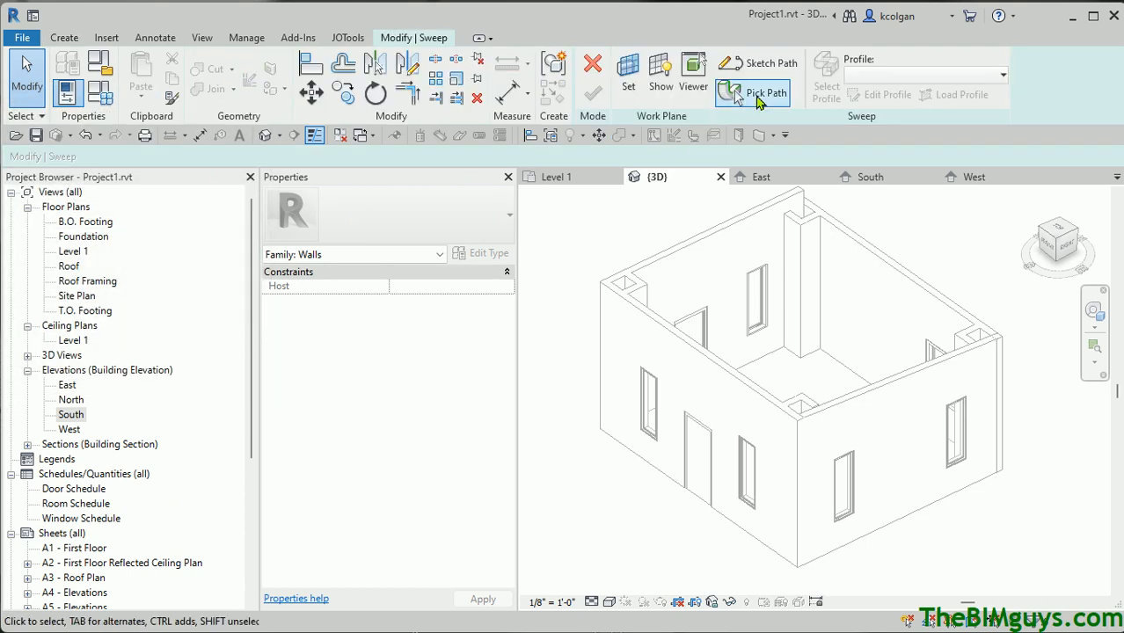
{"action": "left_click", "coordinate": [753, 93]}
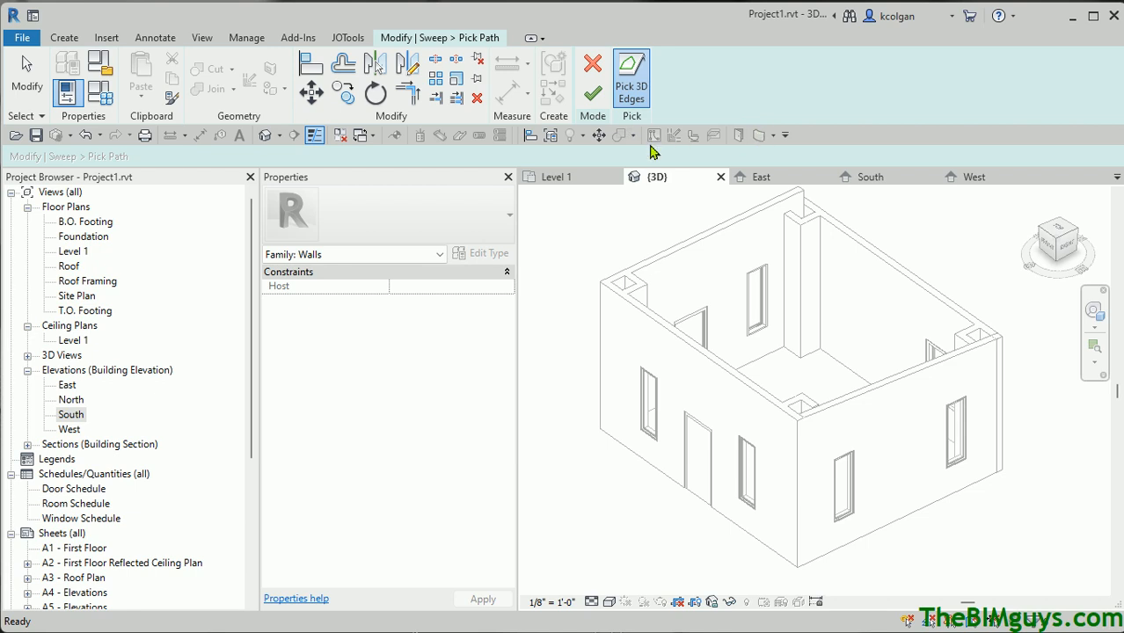
{"action": "scroll", "coordinate": [640, 217], "scroll_direction": "up", "scroll_amount": 3}
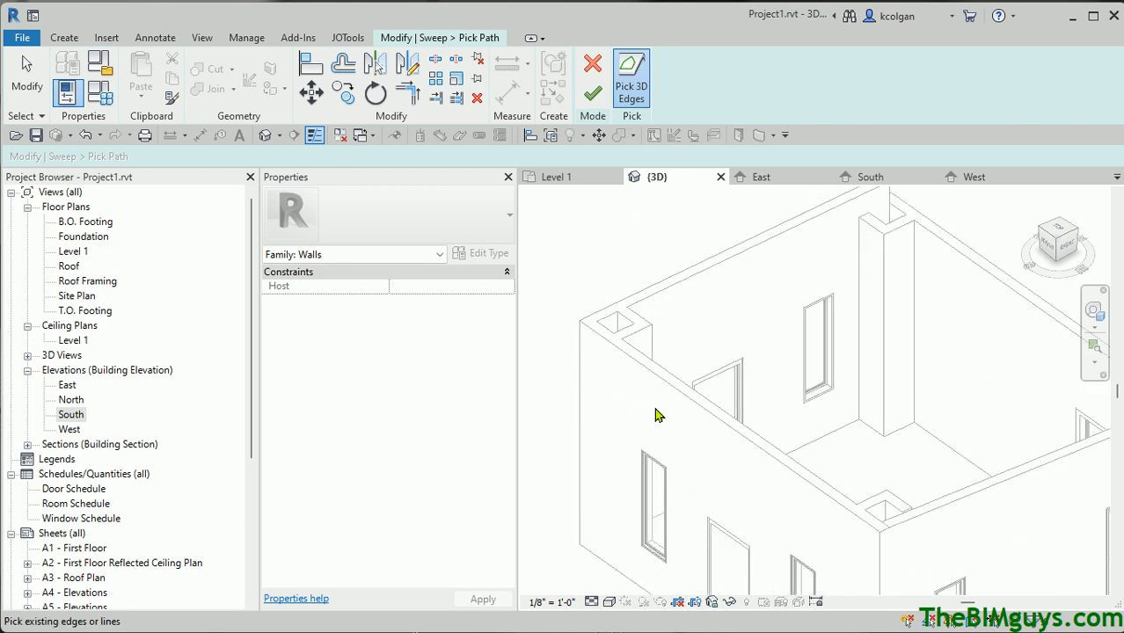
{"action": "left_click", "coordinate": [671, 383]}
{"action": "scroll", "coordinate": [853, 543], "scroll_direction": "up", "scroll_amount": 3}
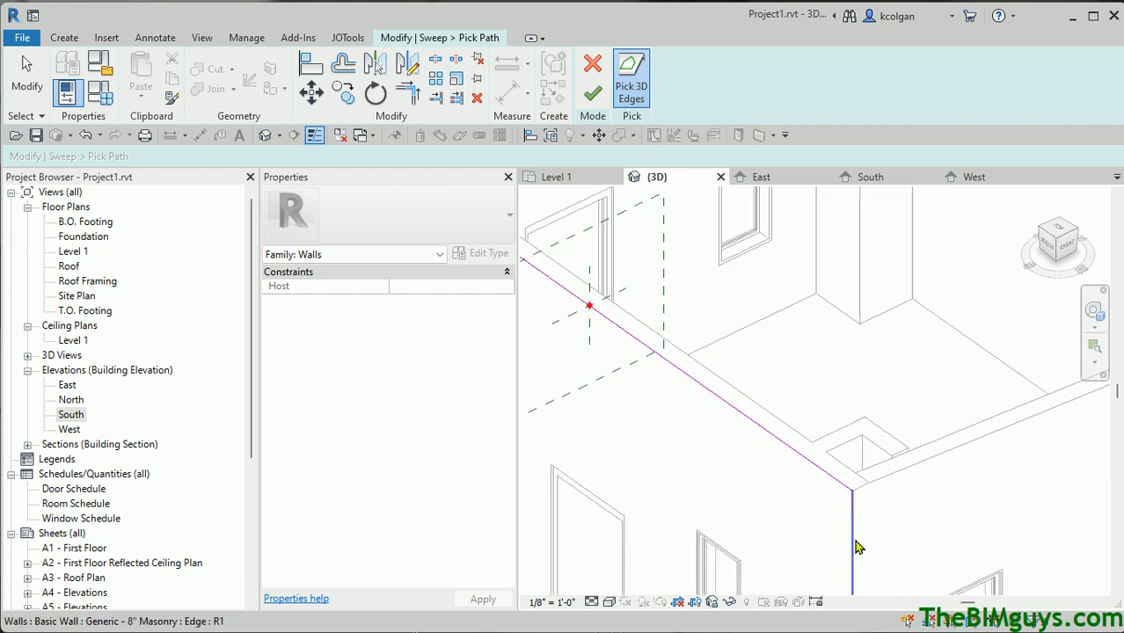
{"action": "left_click", "coordinate": [894, 475]}
{"action": "scroll", "coordinate": [874, 500], "scroll_direction": "up", "scroll_amount": 2}
{"action": "scroll", "coordinate": [876, 466], "scroll_direction": "up", "scroll_amount": 3}
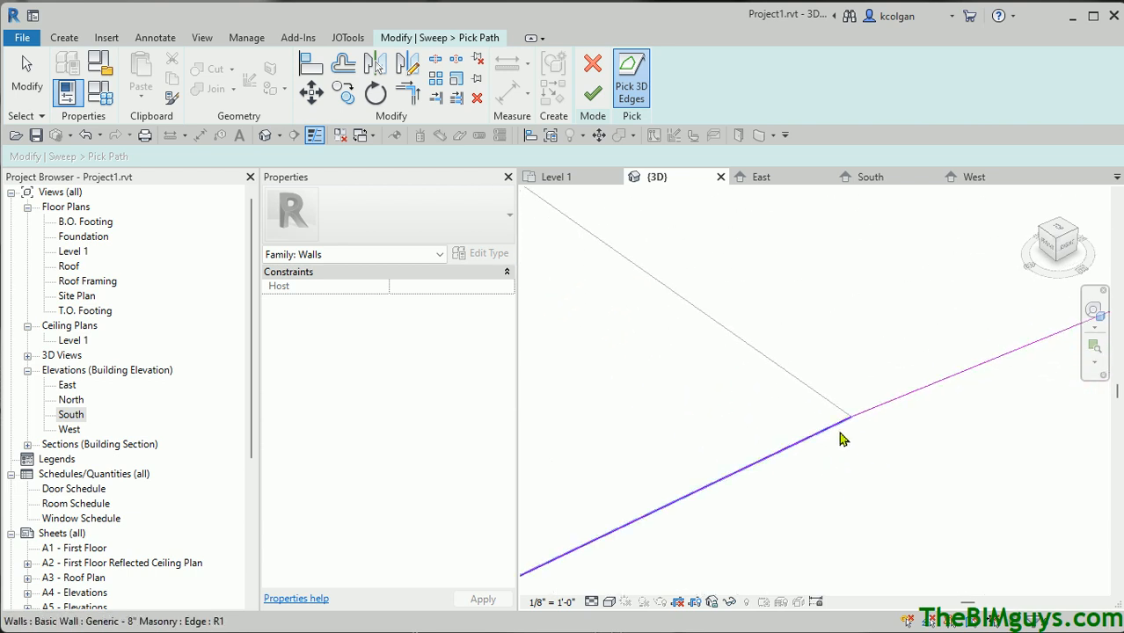
{"action": "scroll", "coordinate": [849, 440], "scroll_direction": "down", "scroll_amount": 5}
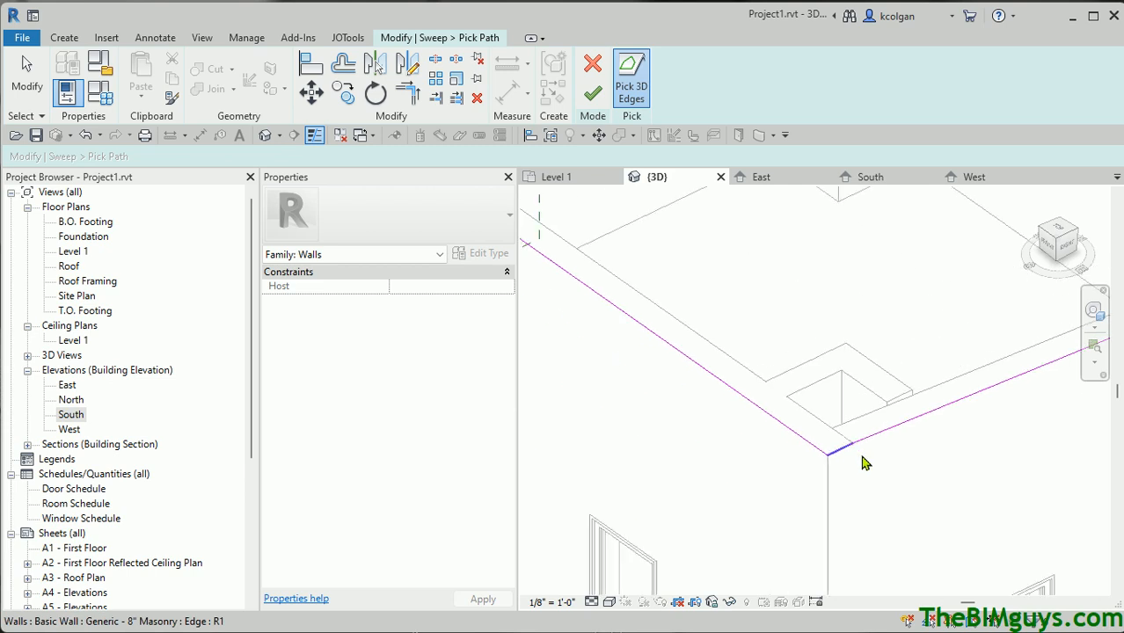
{"action": "middle_click_drag", "start_coordinate": [854, 490], "coordinate": [648, 497]}
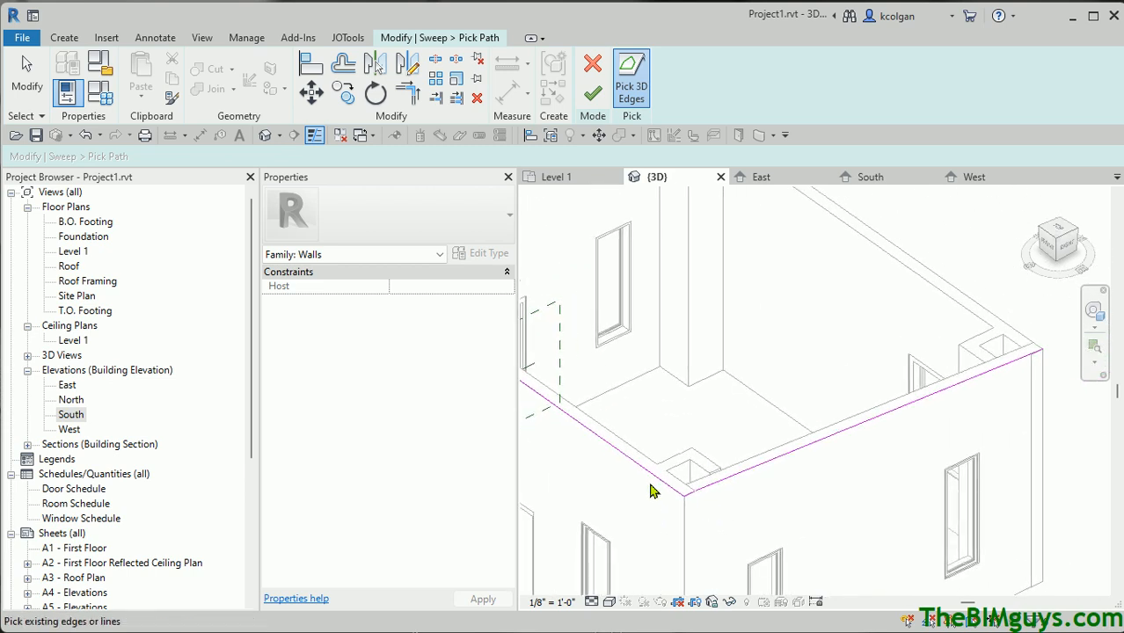
Step: Add the far wall's outer top edge to the sweep path and finish the three-sided path
{"action": "scroll", "coordinate": [1038, 352], "scroll_direction": "up", "scroll_amount": 3}
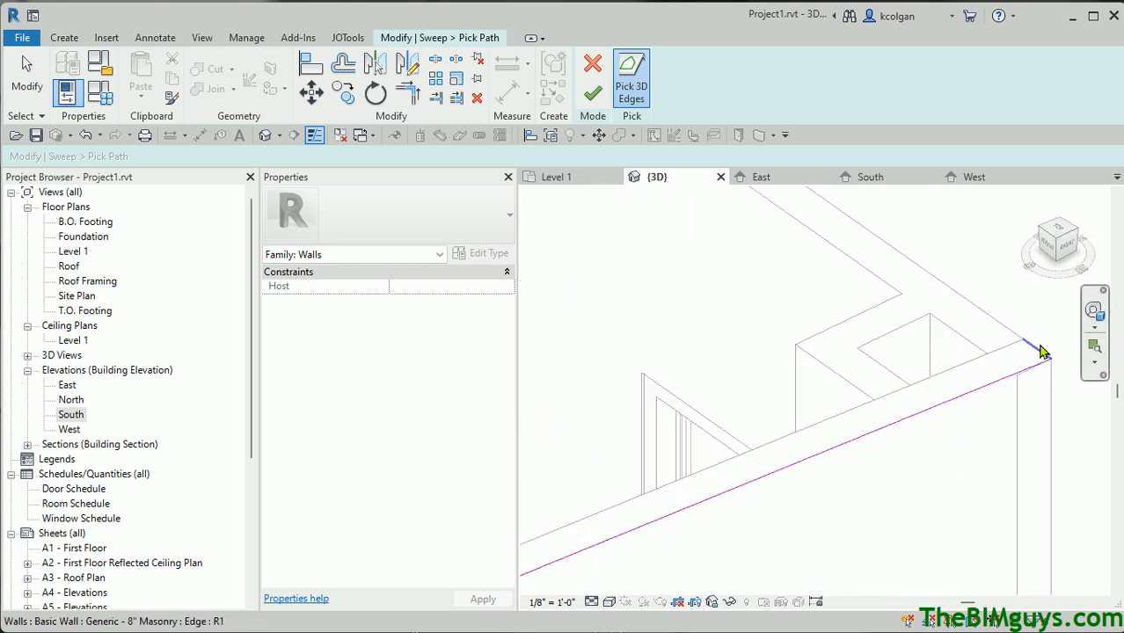
{"action": "left_click", "coordinate": [974, 309]}
{"action": "key", "text": "Escape"}
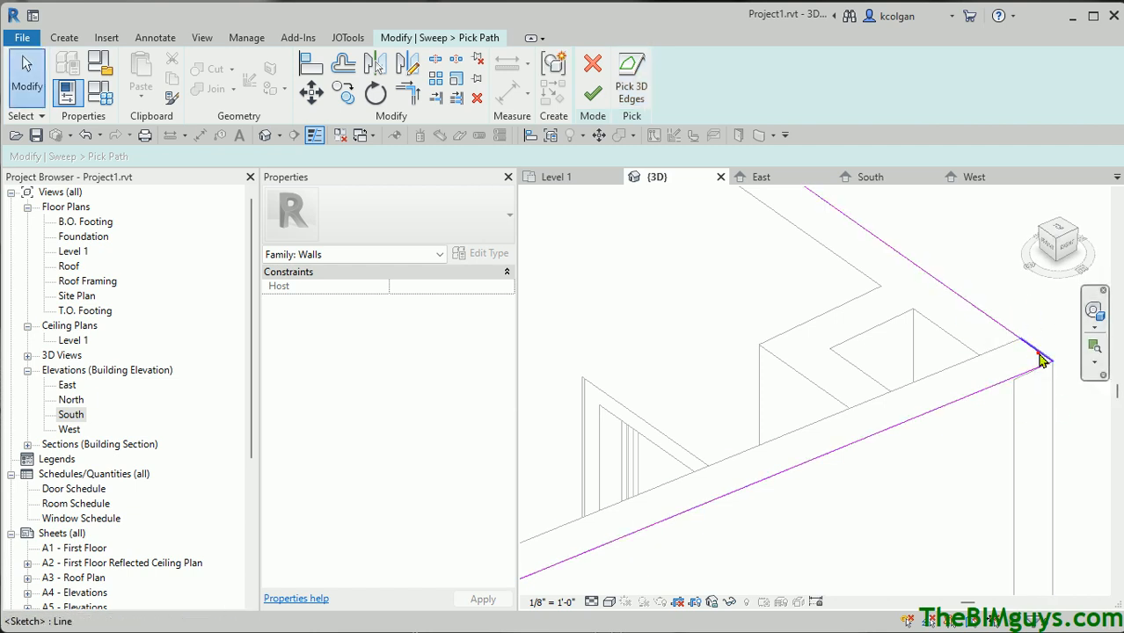
{"action": "left_click", "coordinate": [1040, 361]}
{"action": "left_click", "coordinate": [1022, 451]}
{"action": "scroll", "coordinate": [891, 460], "scroll_direction": "down", "scroll_amount": 5}
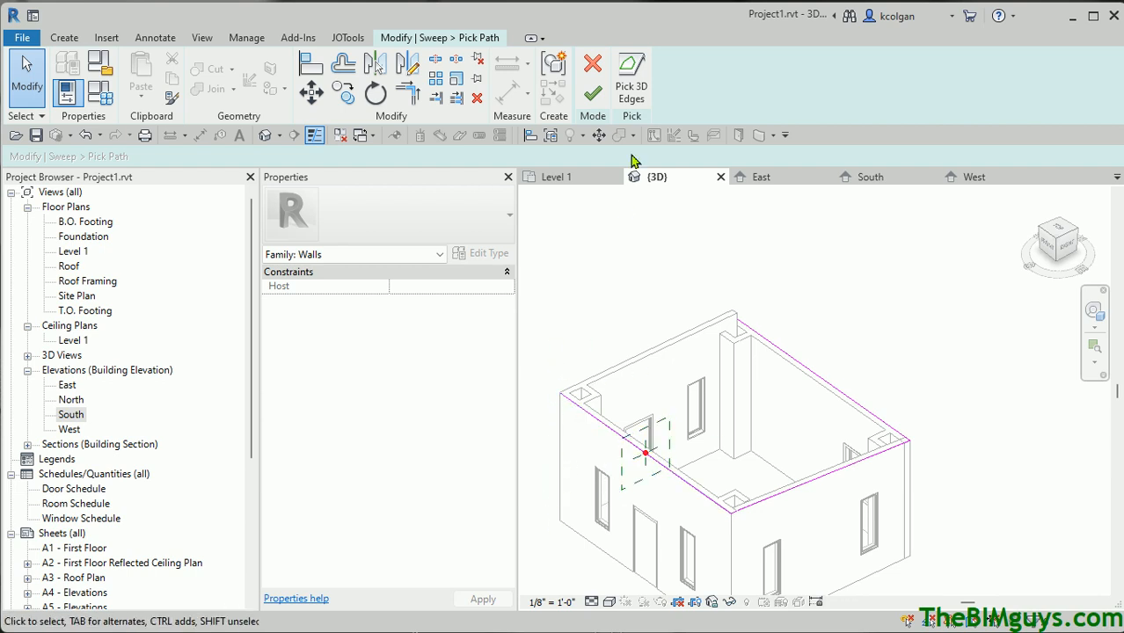
{"action": "left_click", "coordinate": [593, 93]}
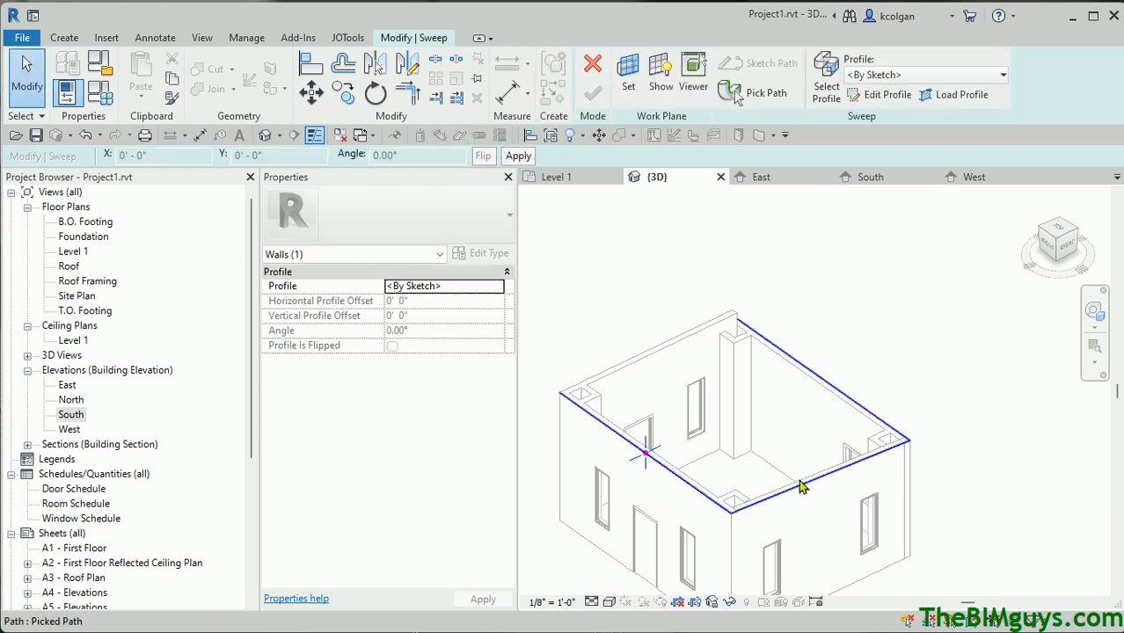
Step: Try the Dimension Lumber-Profile:2x8 profile on the sweep path and switch the profile back to <By Sketch>
{"action": "left_click", "coordinate": [892, 73]}
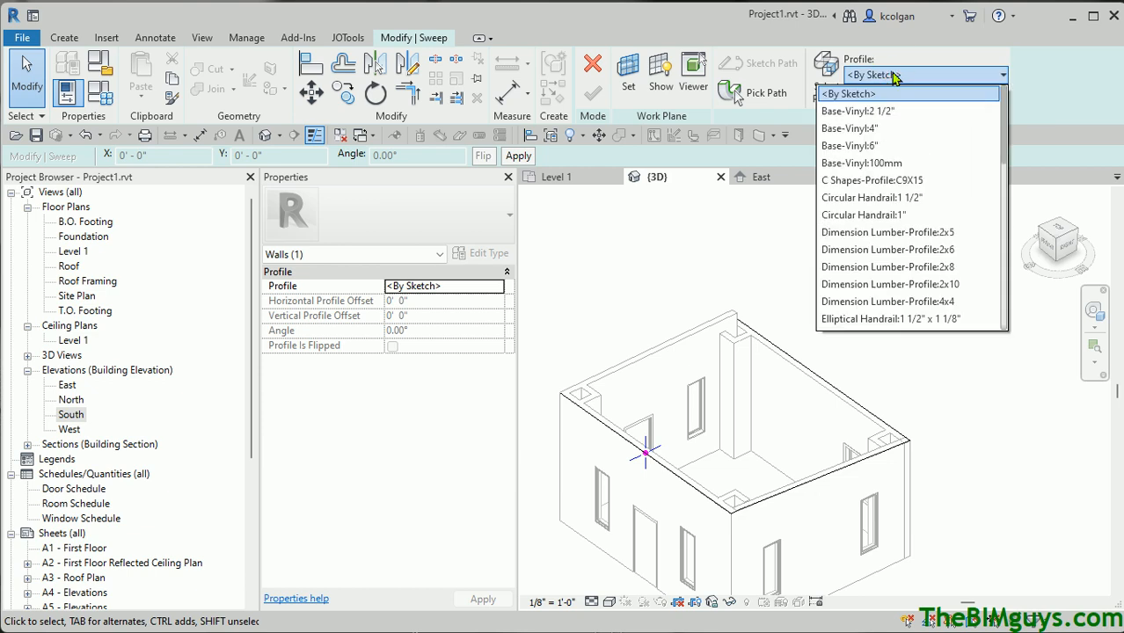
{"action": "left_click", "coordinate": [888, 268]}
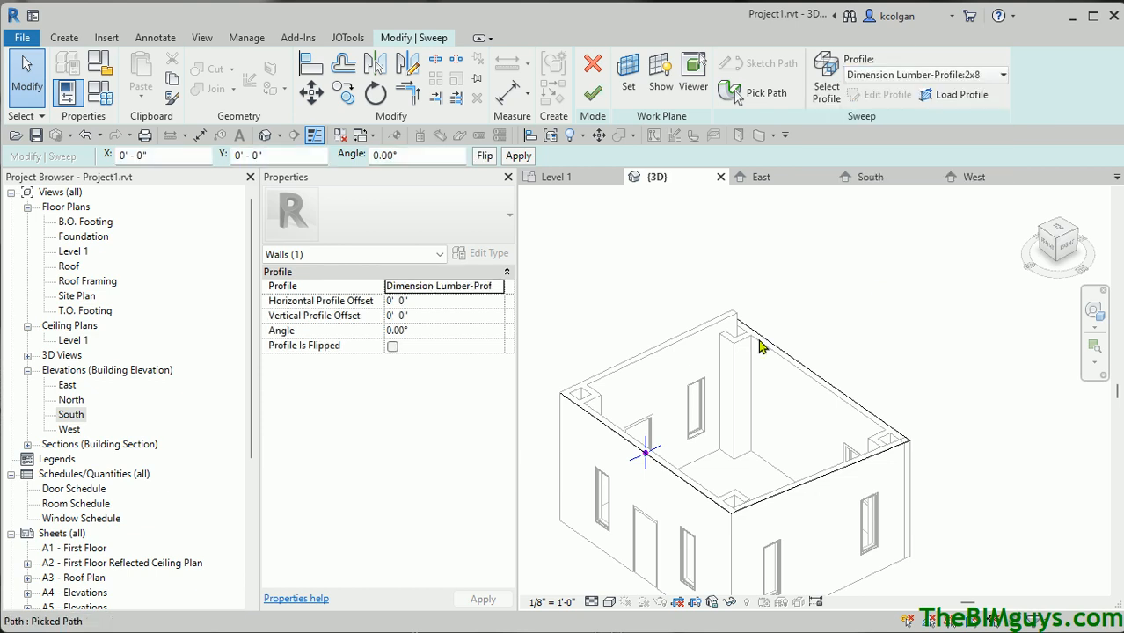
{"action": "scroll", "coordinate": [639, 485], "scroll_direction": "up", "scroll_amount": 5}
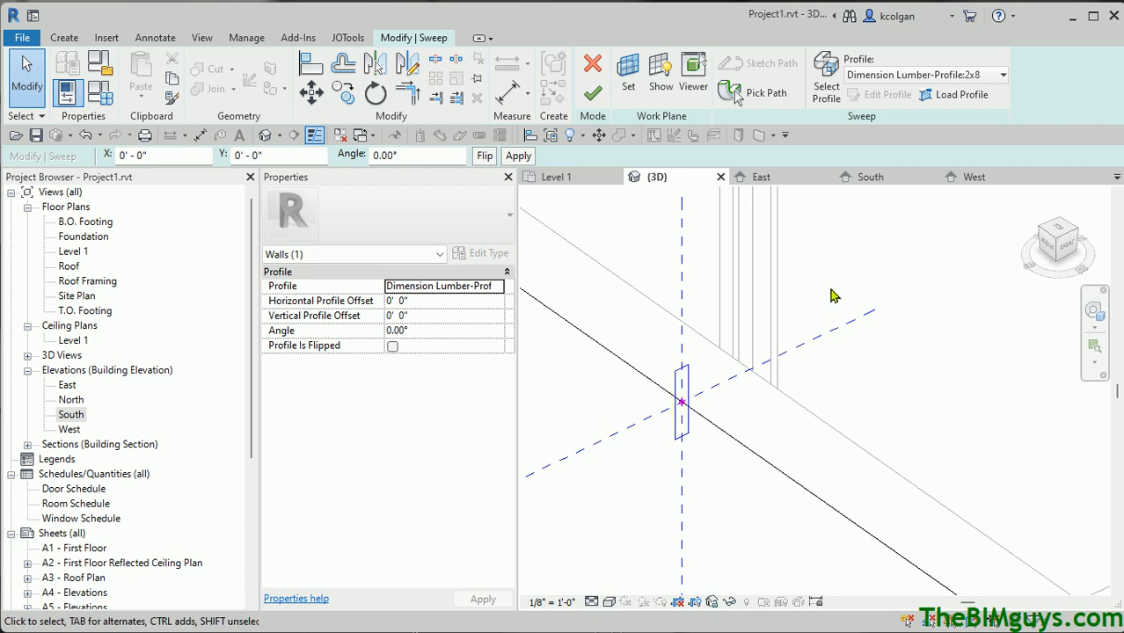
{"action": "left_click", "coordinate": [975, 75]}
{"action": "scroll", "coordinate": [1003, 171], "scroll_direction": "up", "scroll_amount": 3}
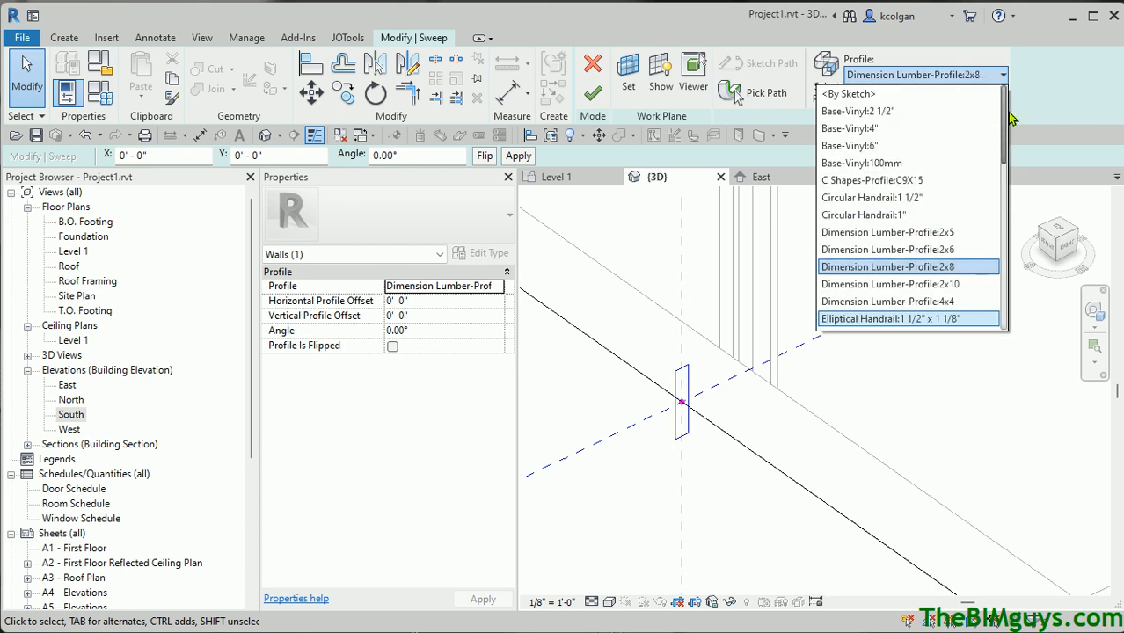
{"action": "left_click", "coordinate": [866, 95]}
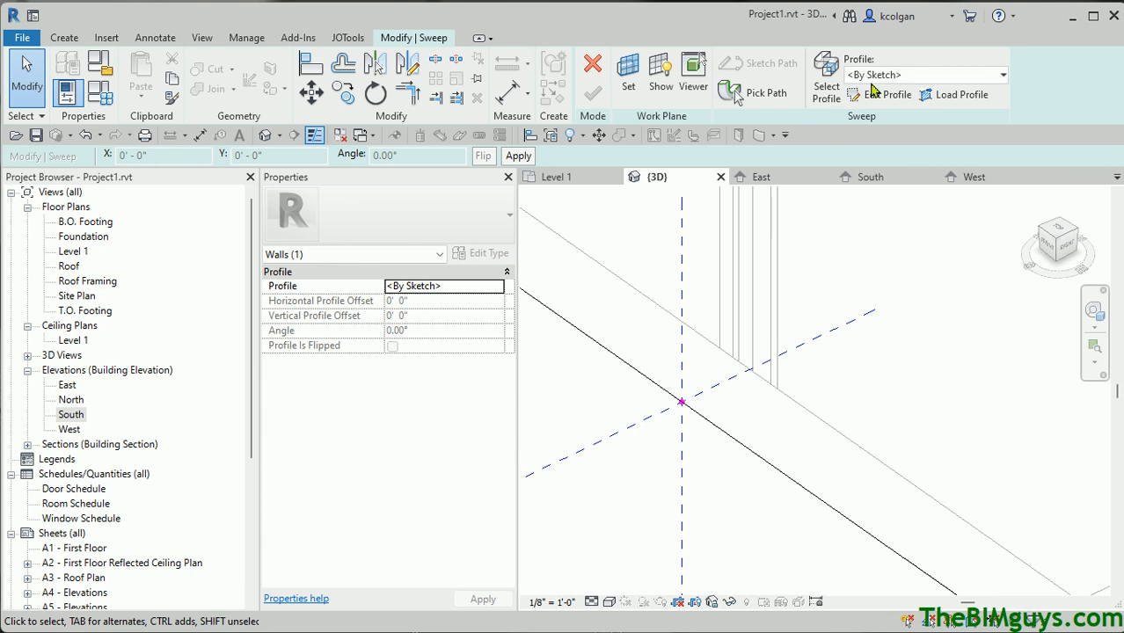
Step: Sketch the sweep profile's 7.5" base from the path point across the wall thickness and a 4.5" vertical side up from its end
{"action": "left_click", "coordinate": [884, 94]}
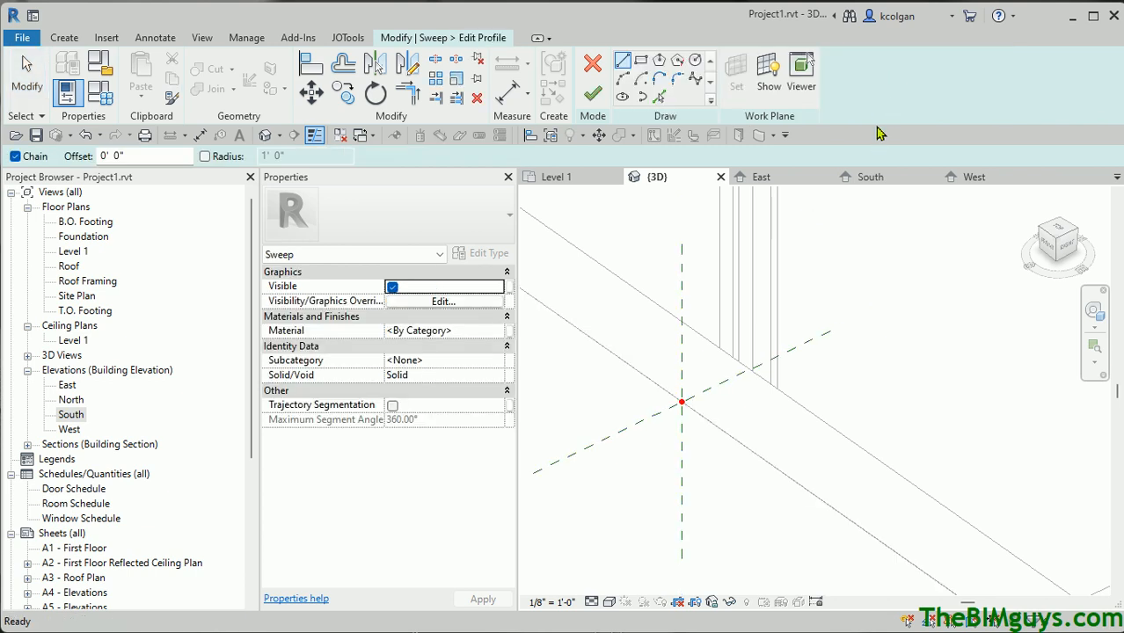
{"action": "left_click", "coordinate": [682, 402]}
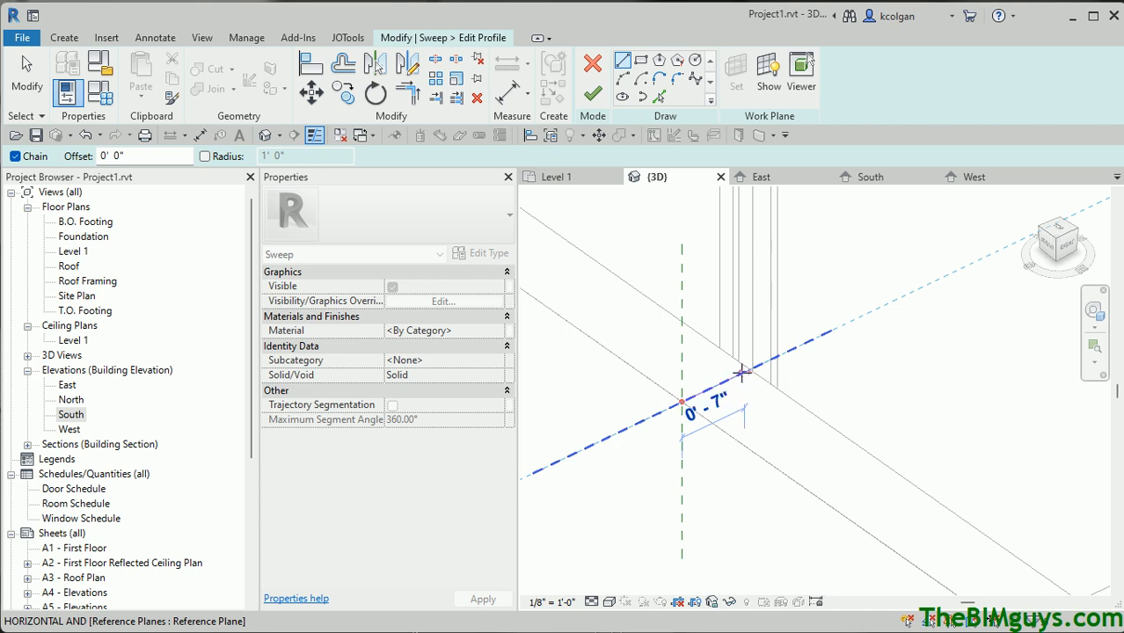
{"action": "type", "text": "7.5"}
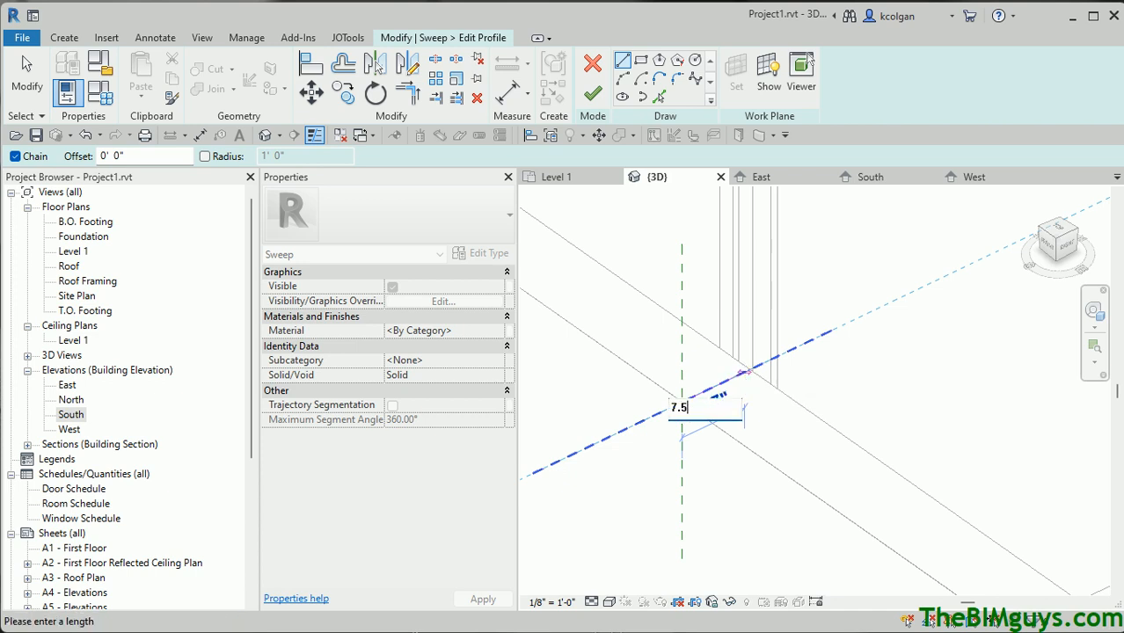
{"action": "type", "text": "\""}
{"action": "key", "text": "Return"}
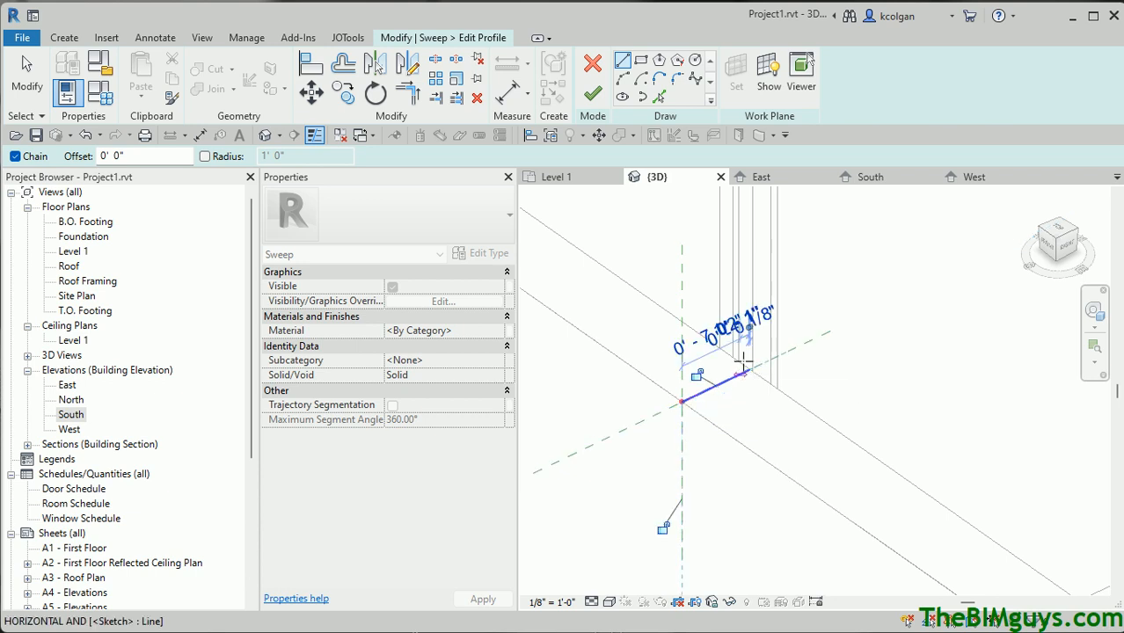
{"action": "left_click", "coordinate": [746, 371]}
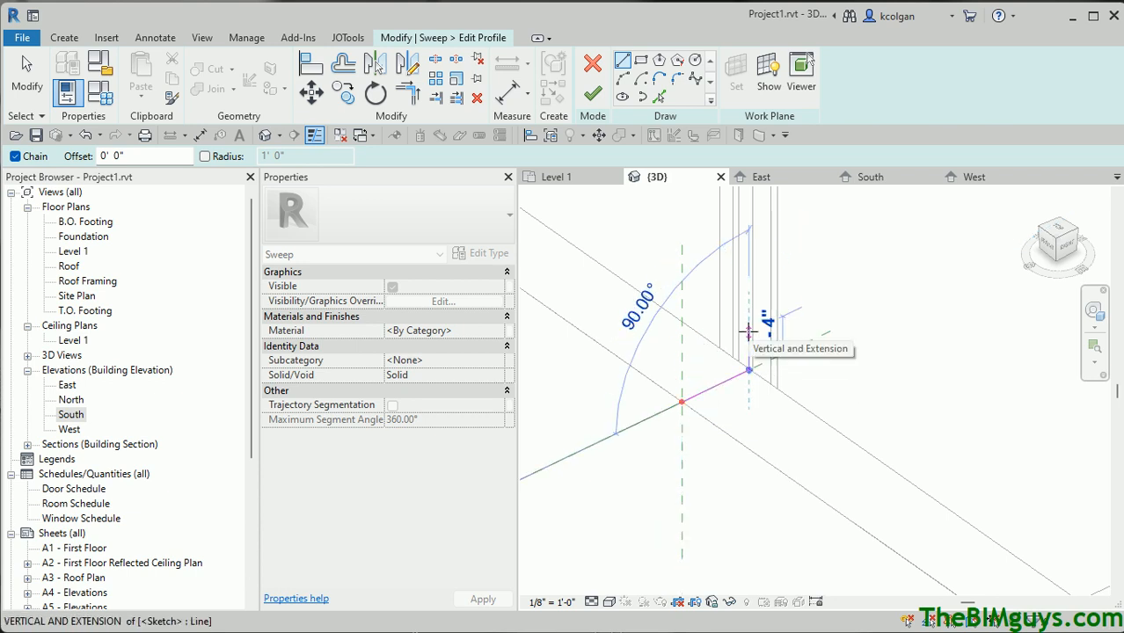
{"action": "type", "text": "4"}
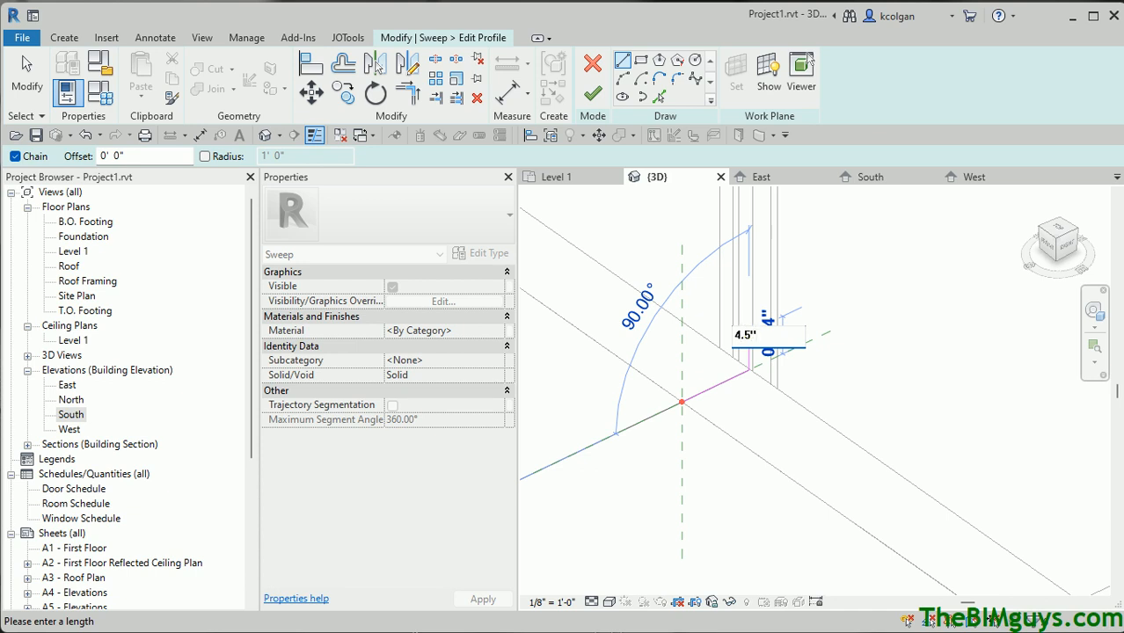
{"action": "type", "text": ".5"}
{"action": "key", "text": "Return"}
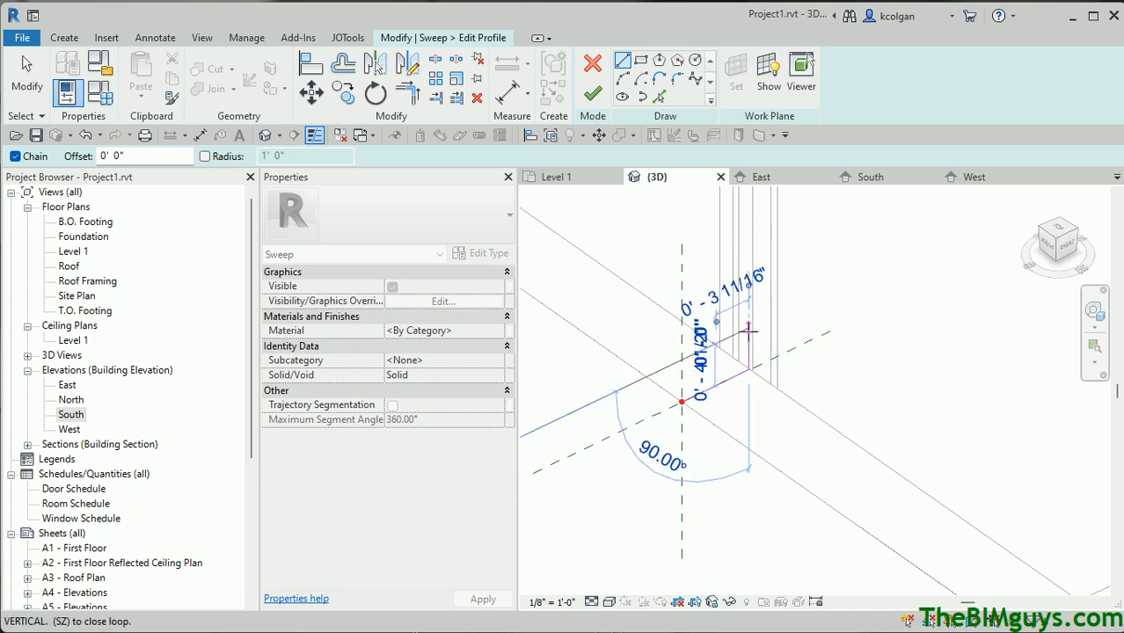
Step: Draw the remaining upper and outer sides to close the rectangular profile at the path point, and finish the profile sketch
{"action": "left_click", "coordinate": [681, 360]}
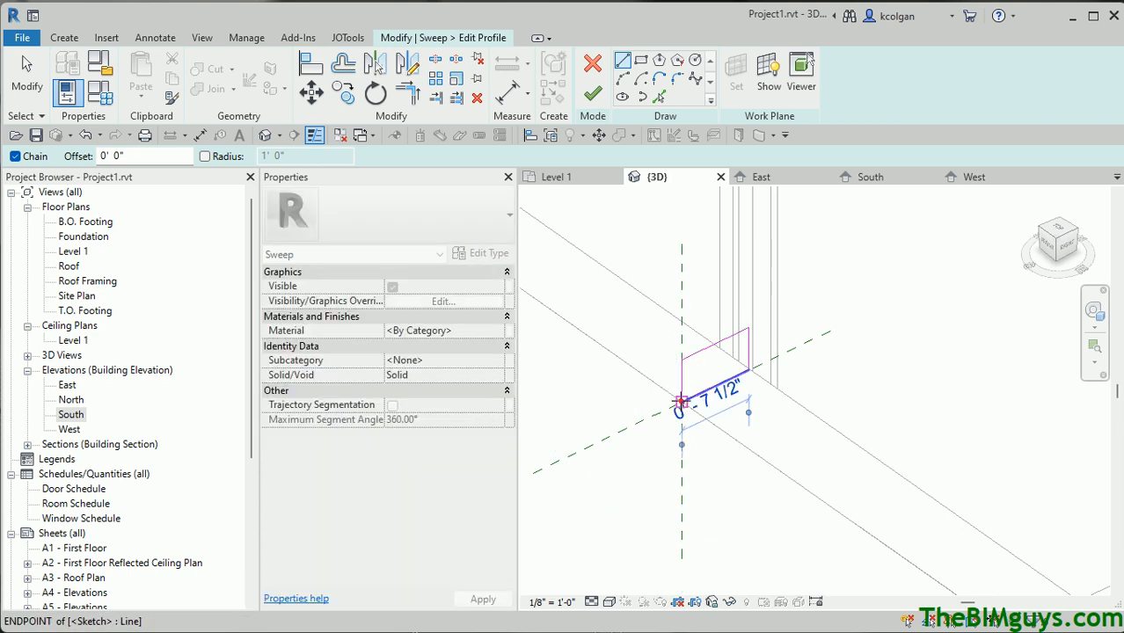
{"action": "left_click", "coordinate": [682, 402]}
{"action": "key", "text": "Escape"}
{"action": "key", "text": "Escape"}
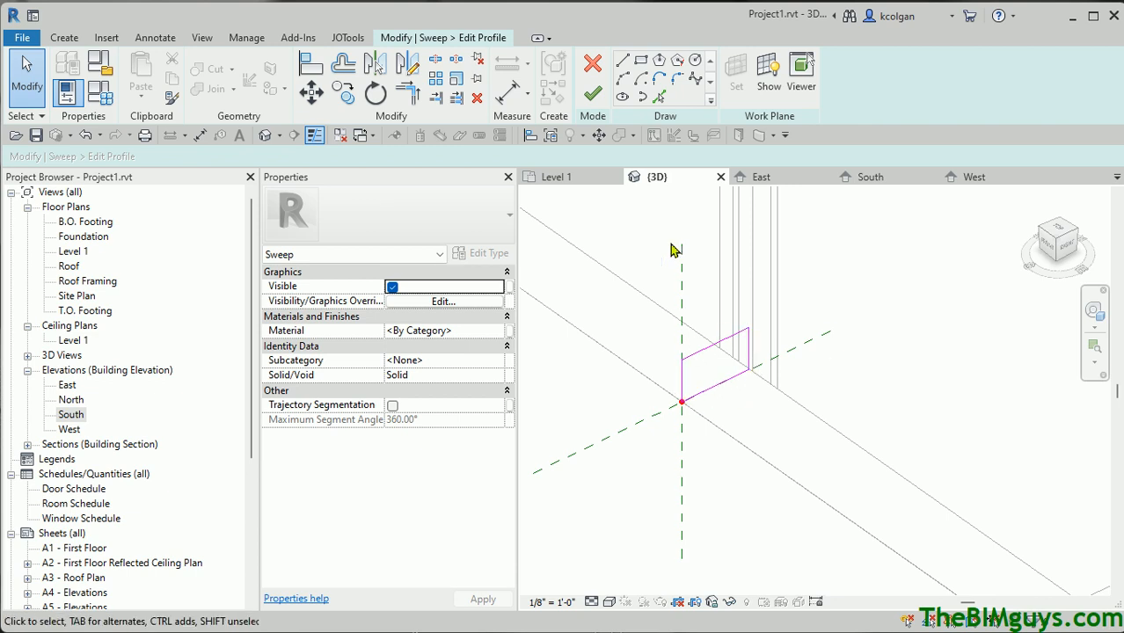
{"action": "left_click", "coordinate": [592, 93]}
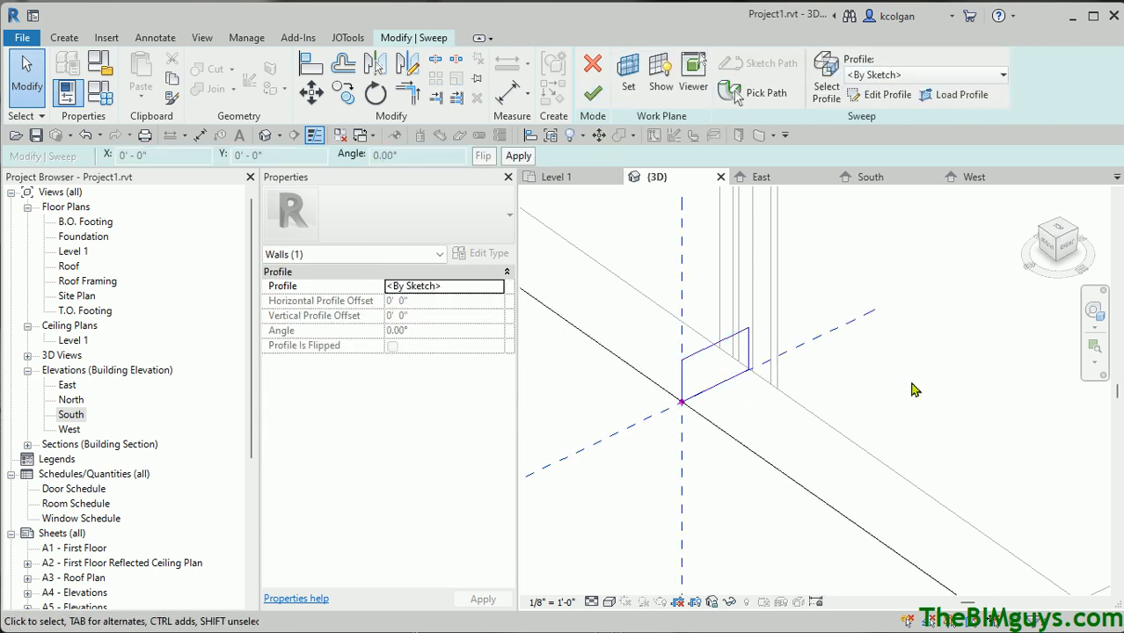
{"action": "scroll", "coordinate": [904, 390], "scroll_direction": "down", "scroll_amount": 5}
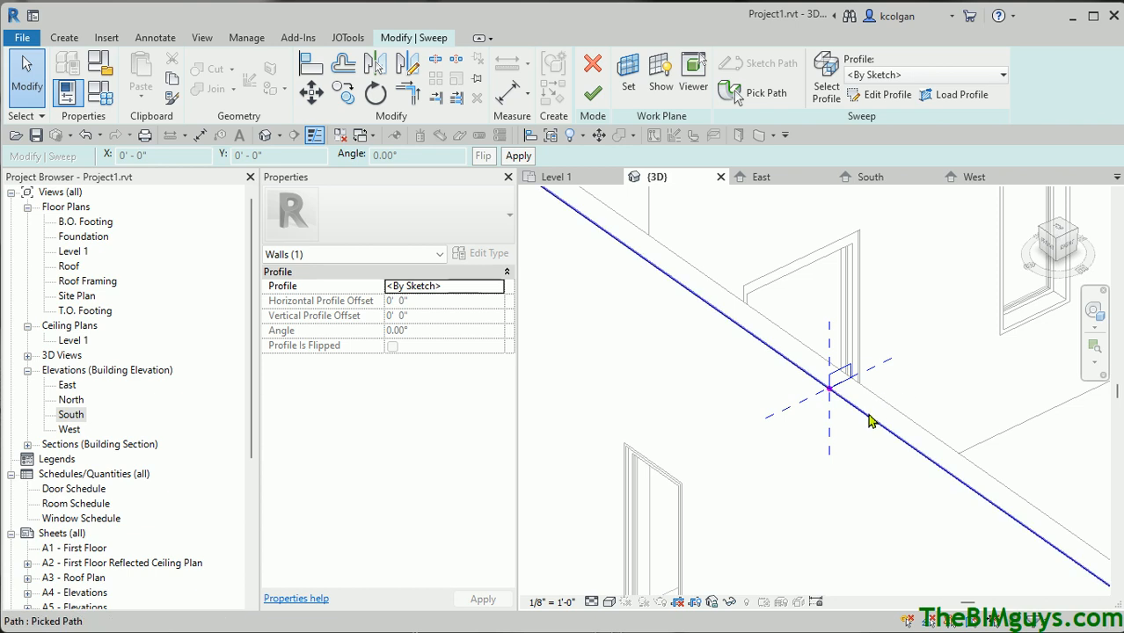
Step: Finish the sweep along the wall tops and finish the in-place model
{"action": "left_click", "coordinate": [592, 93]}
{"action": "scroll", "coordinate": [598, 431], "scroll_direction": "down", "scroll_amount": 3}
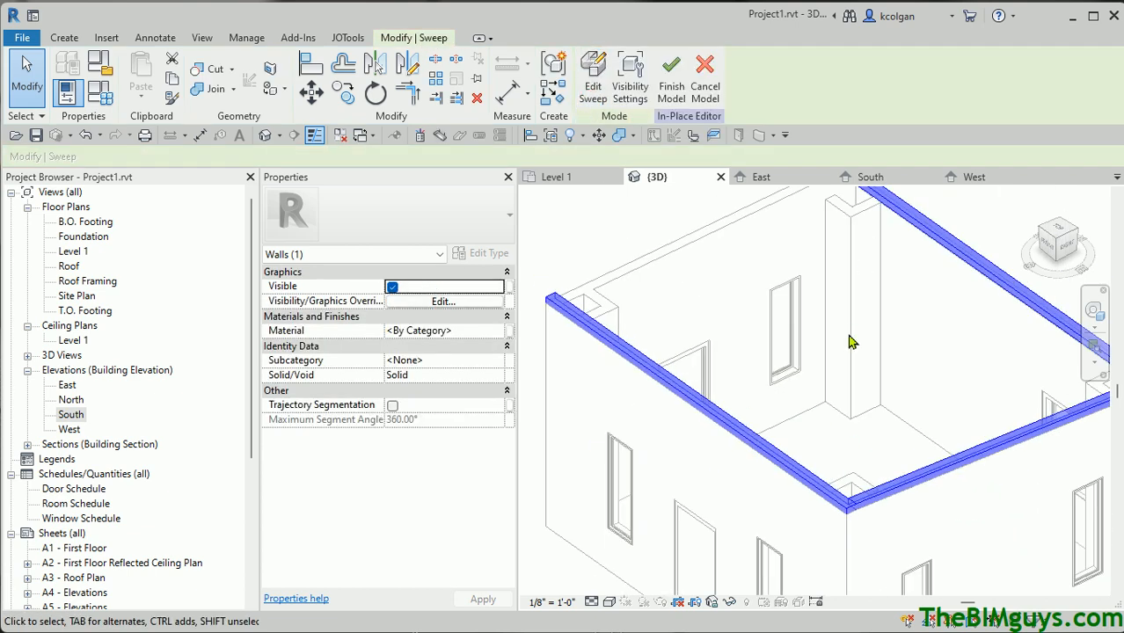
{"action": "left_click", "coordinate": [565, 245]}
{"action": "middle_click_drag", "start_coordinate": [948, 540], "coordinate": [853, 484], "text": "shift"}
{"action": "middle_click_drag", "start_coordinate": [811, 438], "coordinate": [851, 482], "text": "shift"}
{"action": "left_click", "coordinate": [601, 88]}
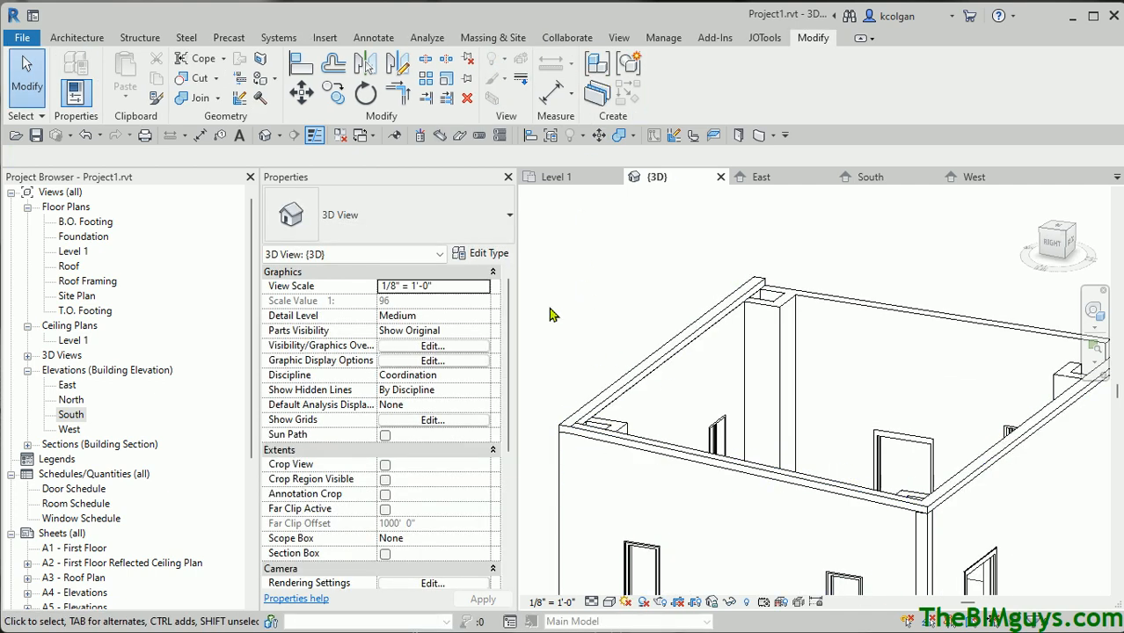
Step: In the Level 1 plan, draw a vertical building section through the building, from outside the lower wall to beyond the upper wall
{"action": "double_click", "coordinate": [74, 252]}
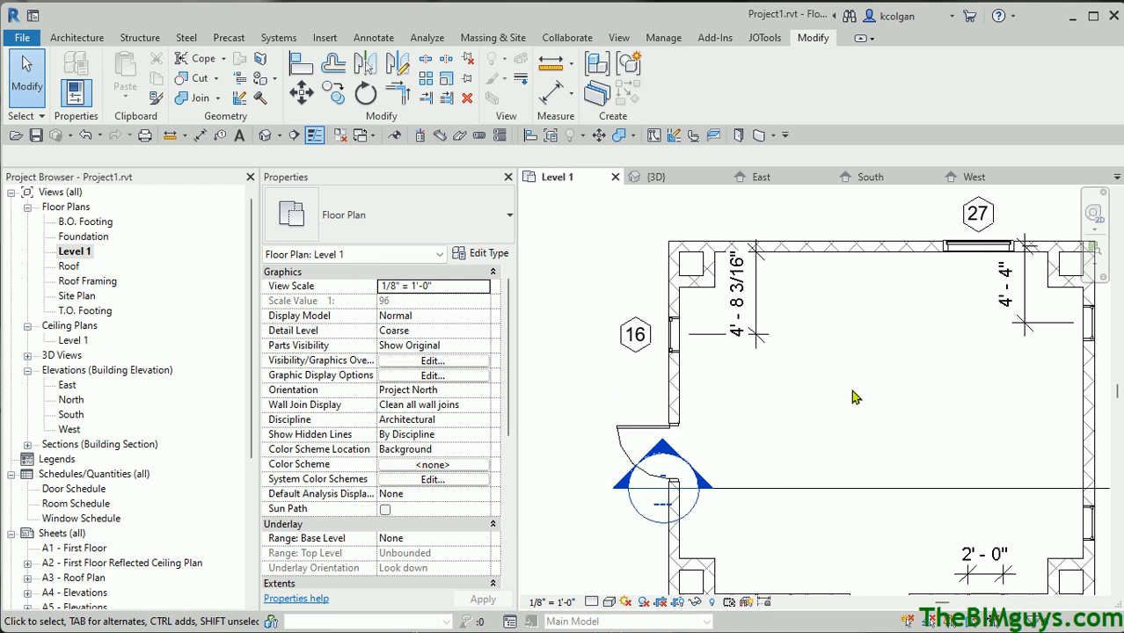
{"action": "scroll", "coordinate": [880, 377], "scroll_direction": "up", "scroll_amount": 2}
{"action": "left_click", "coordinate": [831, 413]}
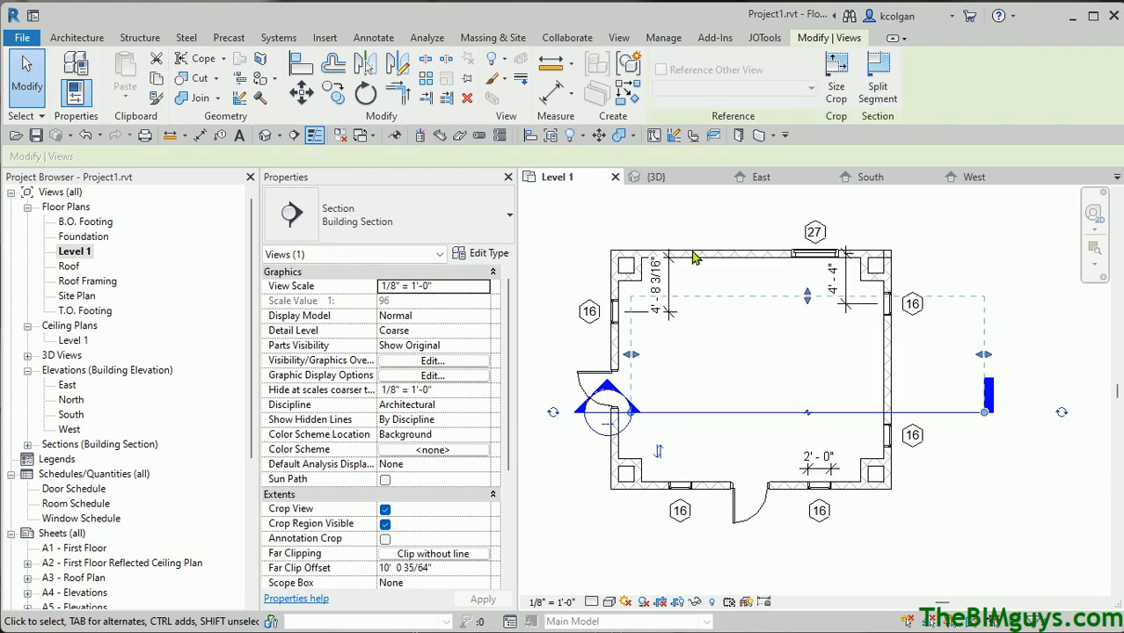
{"action": "left_click", "coordinate": [720, 222]}
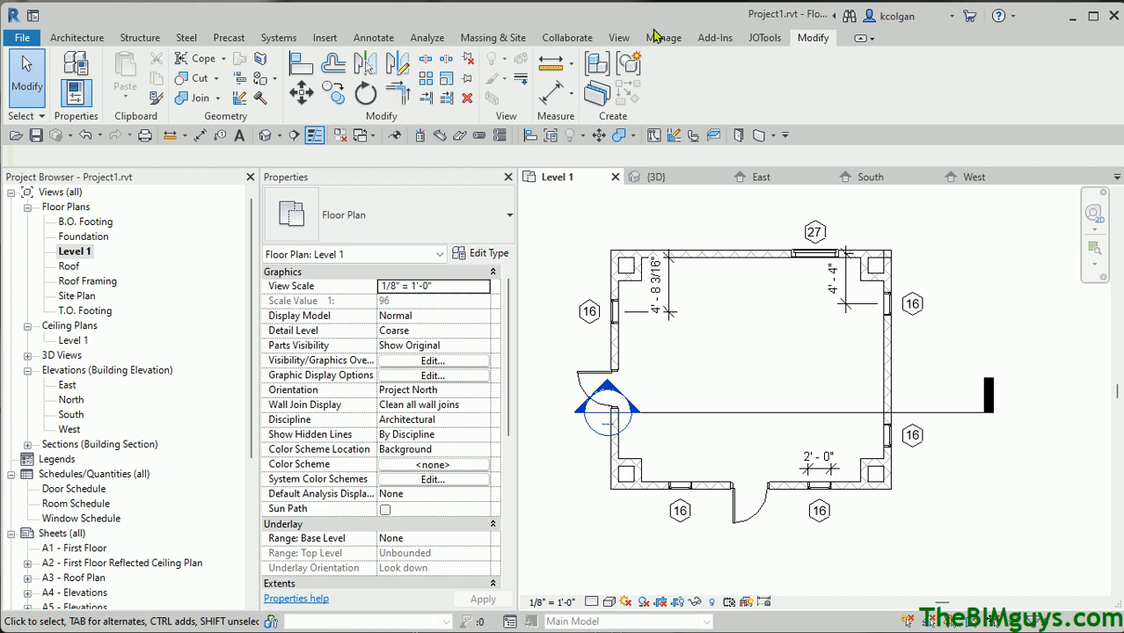
{"action": "left_click", "coordinate": [621, 39]}
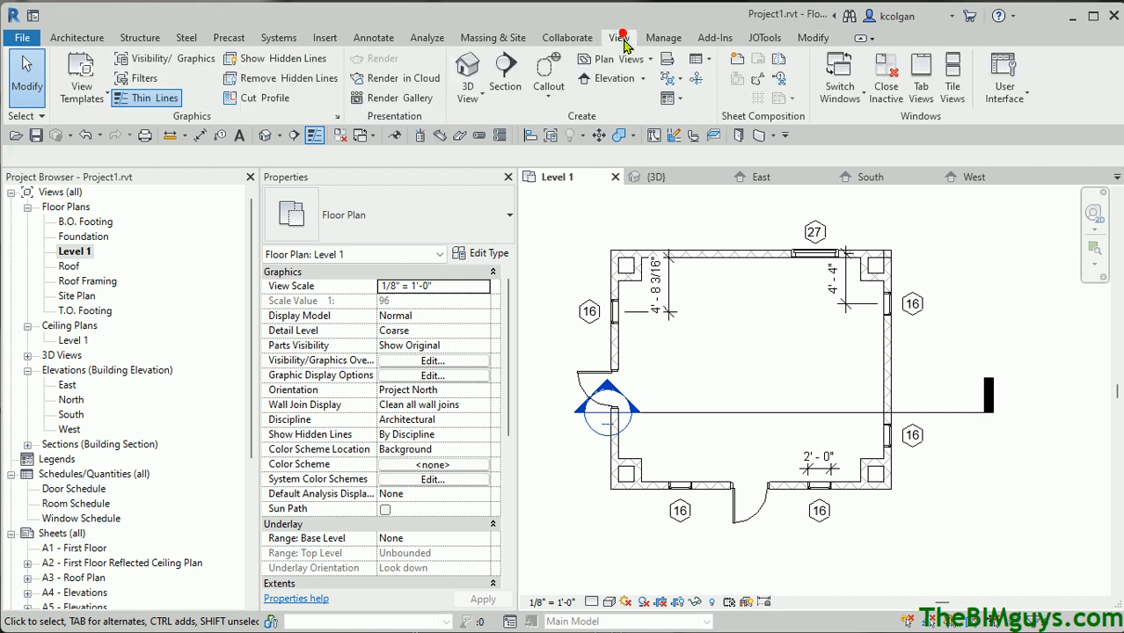
{"action": "left_click", "coordinate": [506, 70]}
{"action": "left_click", "coordinate": [790, 533]}
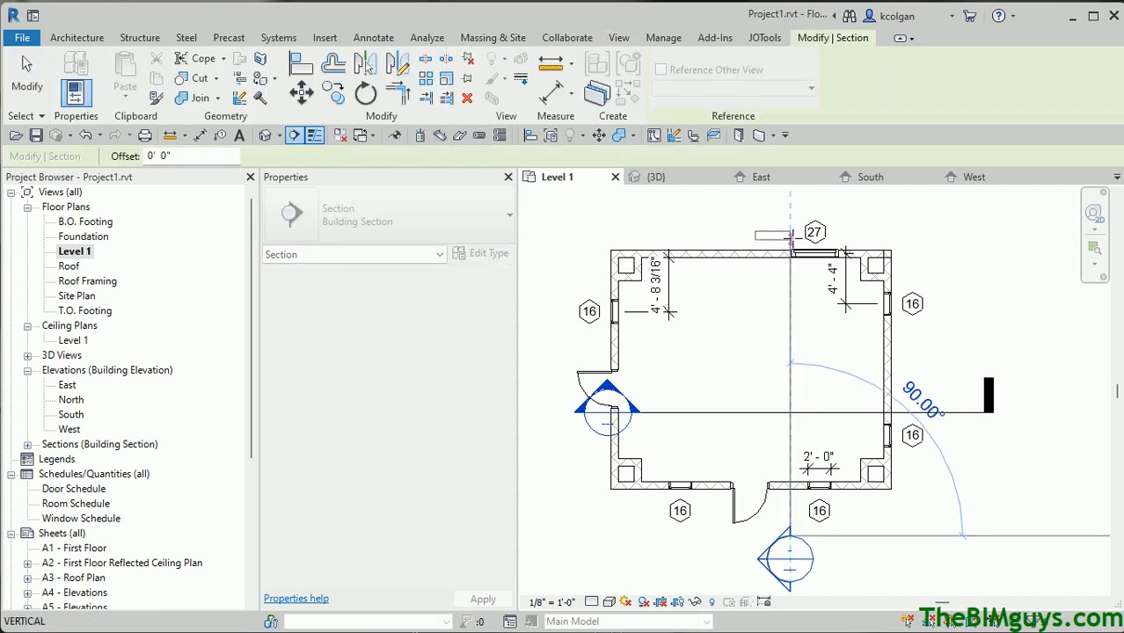
{"action": "left_click", "coordinate": [790, 214]}
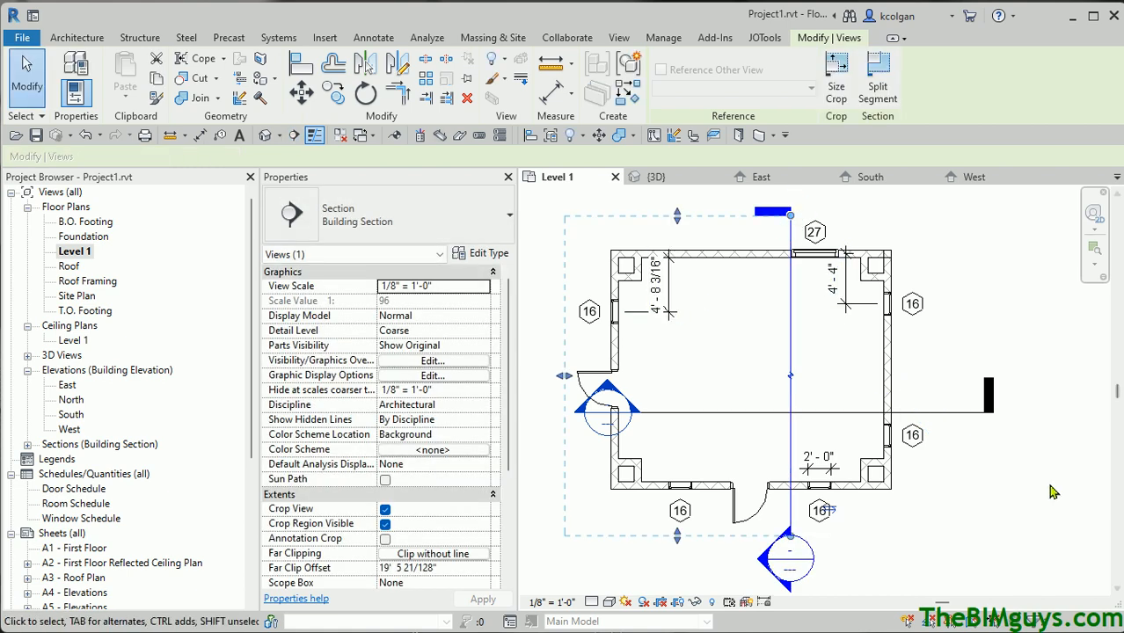
Step: Reduce the new section's far clip depth to about 6' 10" and open its section view
{"action": "left_click_drag", "start_coordinate": [563, 375], "coordinate": [711, 362]}
{"action": "left_click", "coordinate": [1031, 276]}
{"action": "double_click", "coordinate": [765, 570]}
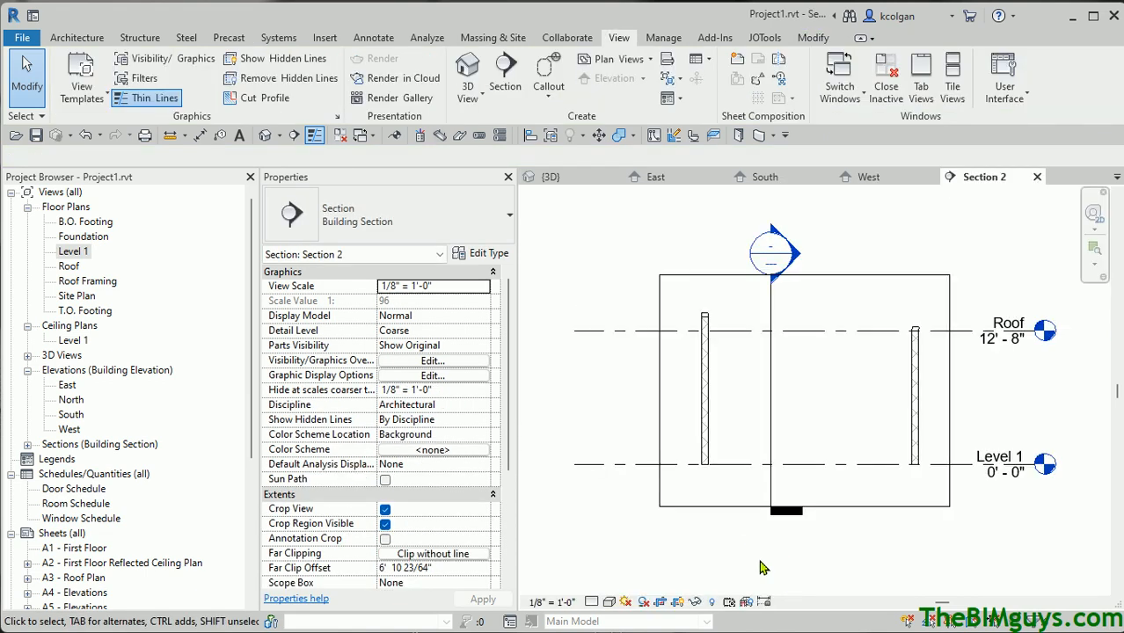
Step: Dimension the top plate's width with an aligned dimension placed below it across the wall
{"action": "scroll", "coordinate": [704, 337], "scroll_direction": "up", "scroll_amount": 4}
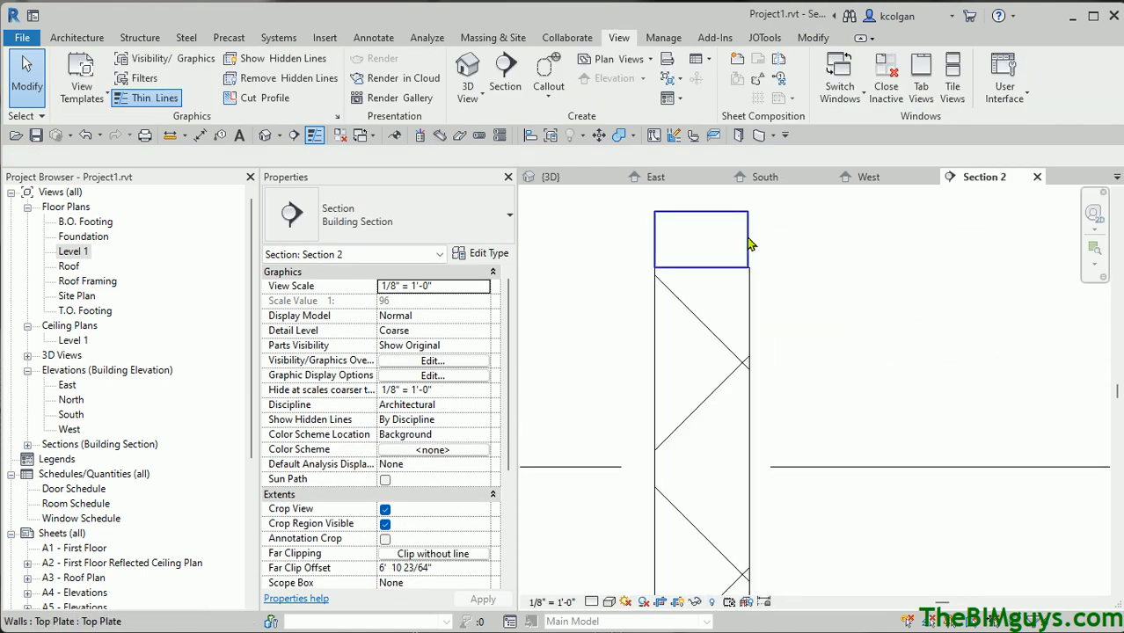
{"action": "left_click", "coordinate": [199, 136]}
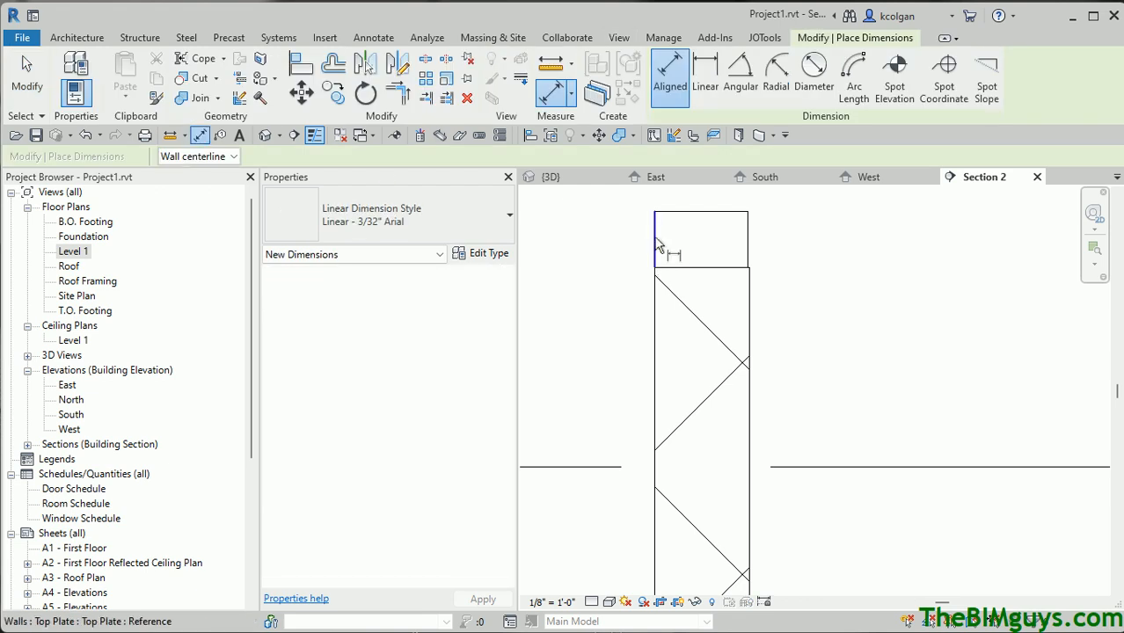
{"action": "left_click", "coordinate": [655, 237]}
{"action": "left_click", "coordinate": [748, 239]}
{"action": "scroll", "coordinate": [898, 308], "scroll_direction": "down", "scroll_amount": 2}
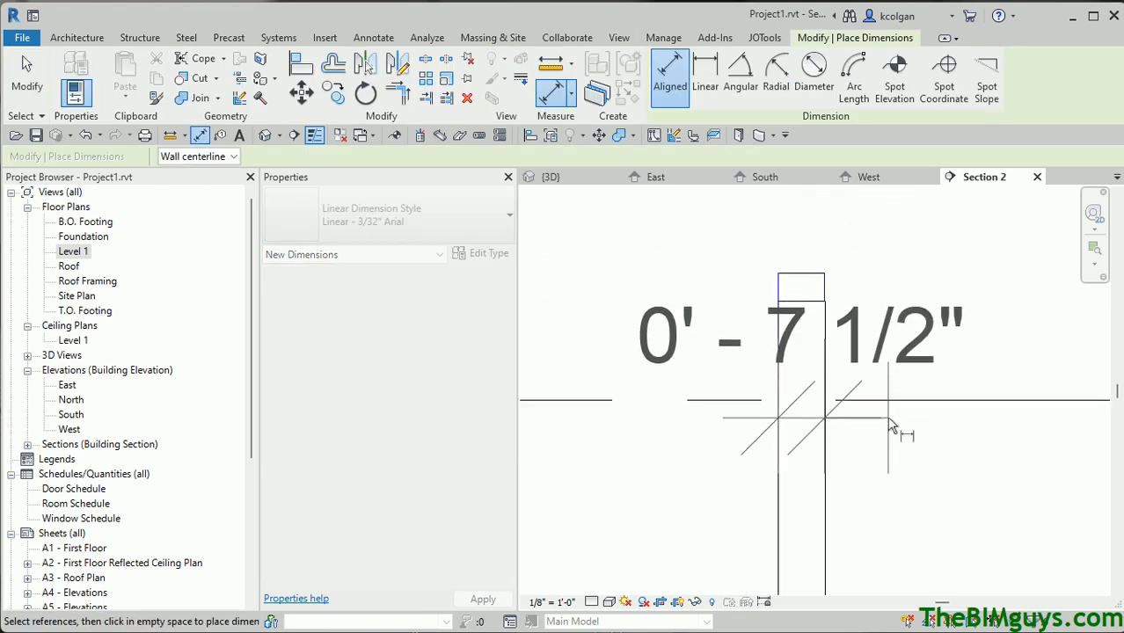
{"action": "left_click", "coordinate": [907, 503]}
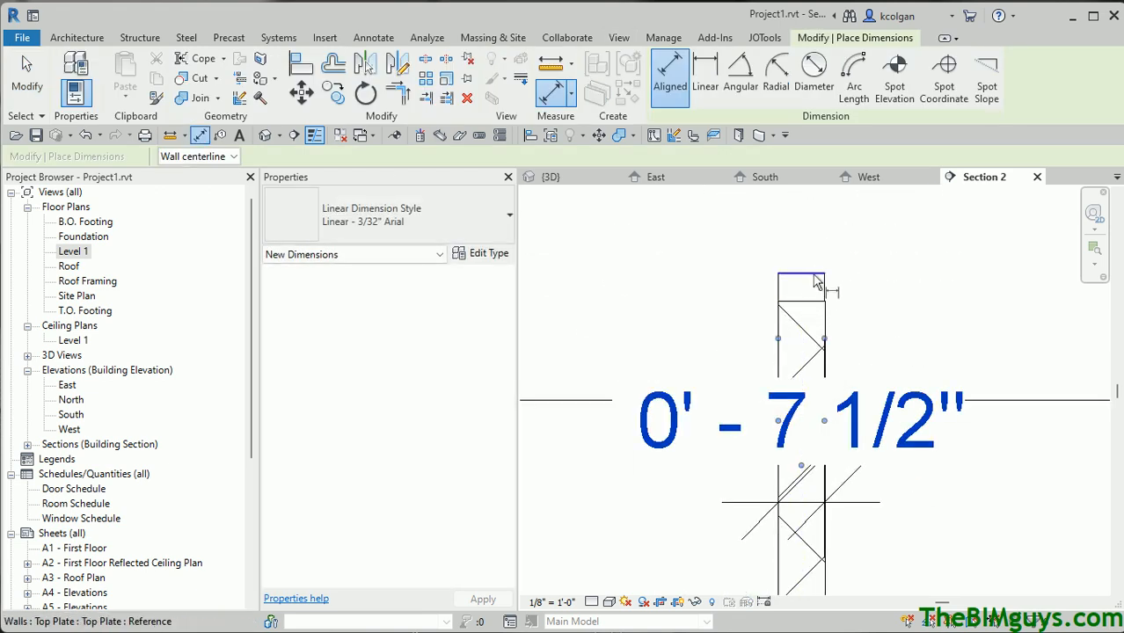
Step: Dimension the top plate's height with an aligned dimension placed beside the wall
{"action": "left_click", "coordinate": [818, 302]}
{"action": "left_click", "coordinate": [813, 300]}
{"action": "left_click", "coordinate": [985, 296]}
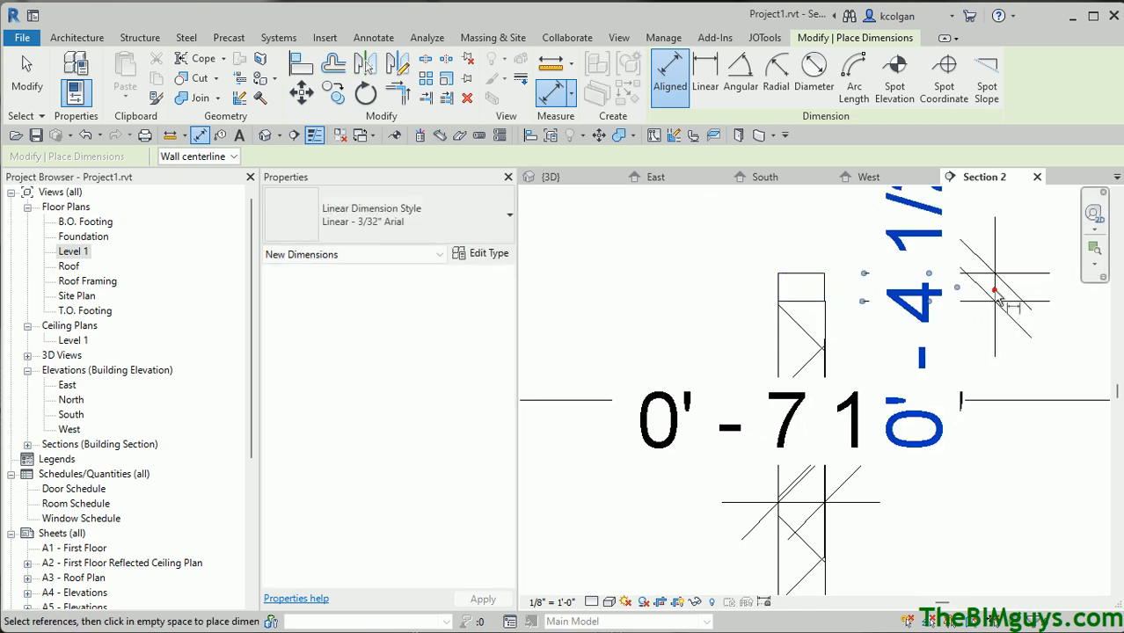
{"action": "scroll", "coordinate": [1002, 292], "scroll_direction": "down", "scroll_amount": 3}
Step: Return to the 3D view, open the Top Plate for in-place editing and check its sweep's properties
{"action": "left_click", "coordinate": [264, 134]}
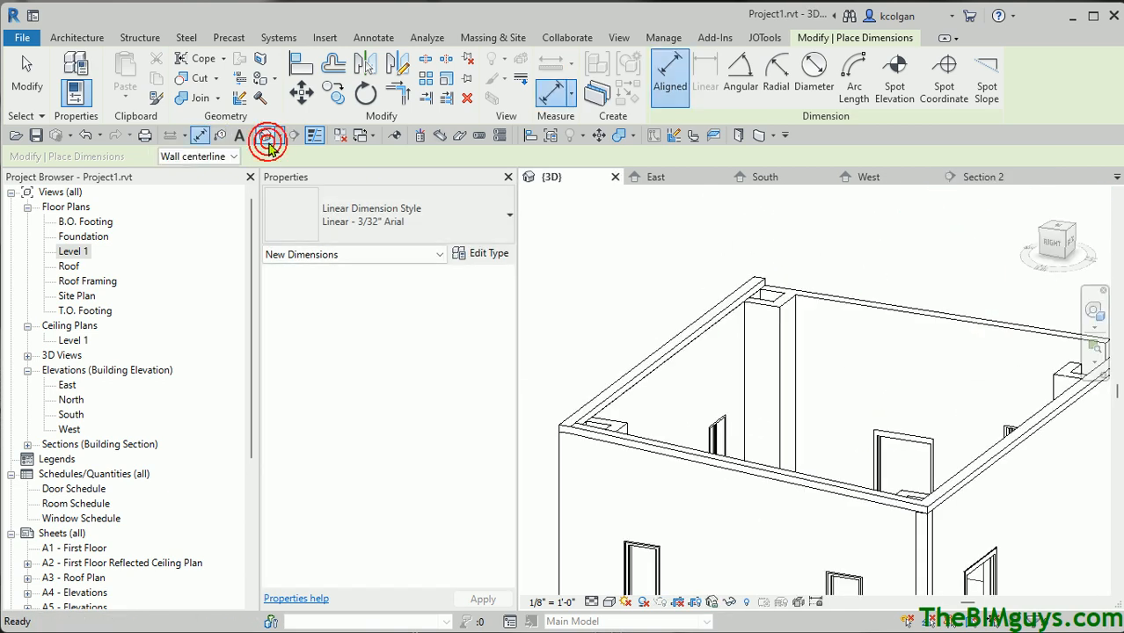
{"action": "key", "text": "Escape"}
{"action": "key", "text": "Escape"}
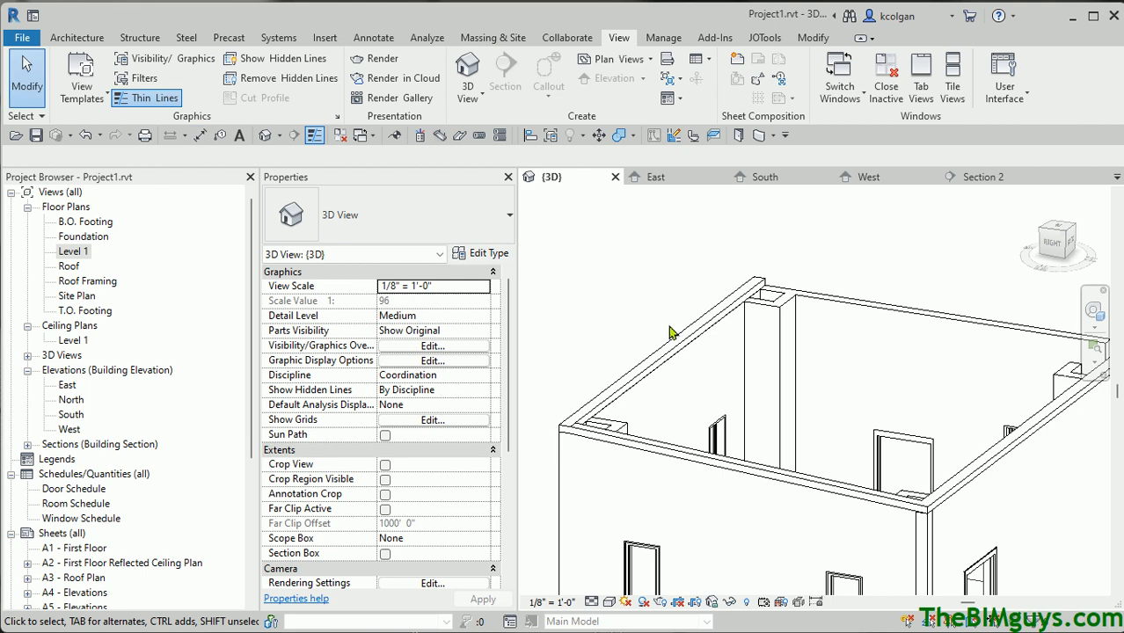
{"action": "left_click", "coordinate": [673, 341]}
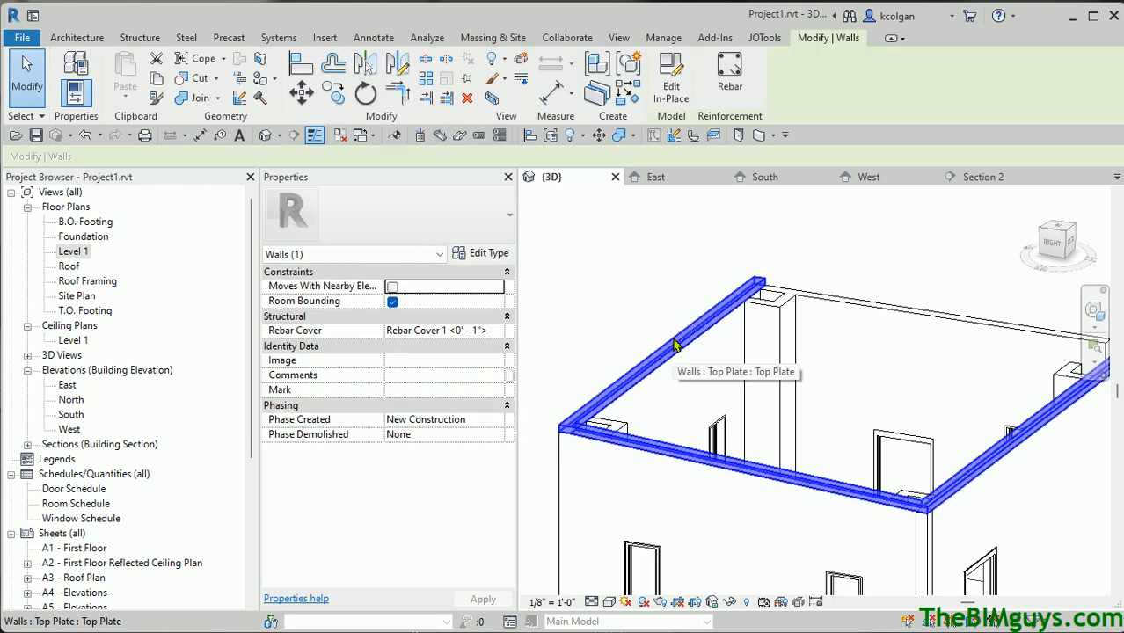
{"action": "left_click", "coordinate": [671, 88]}
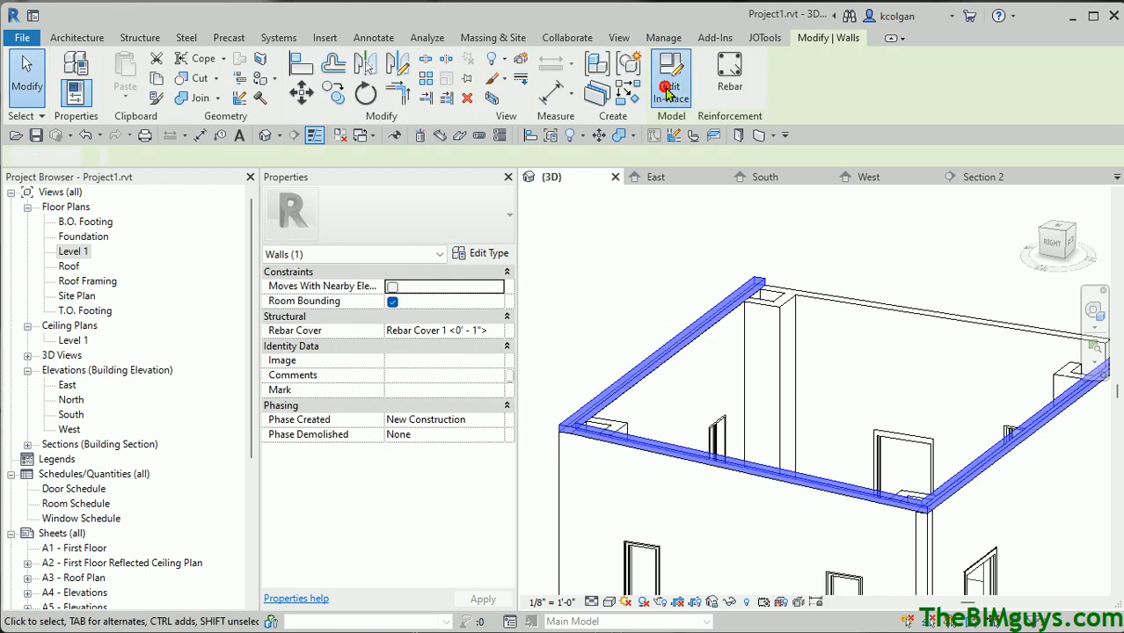
{"action": "left_click", "coordinate": [657, 369]}
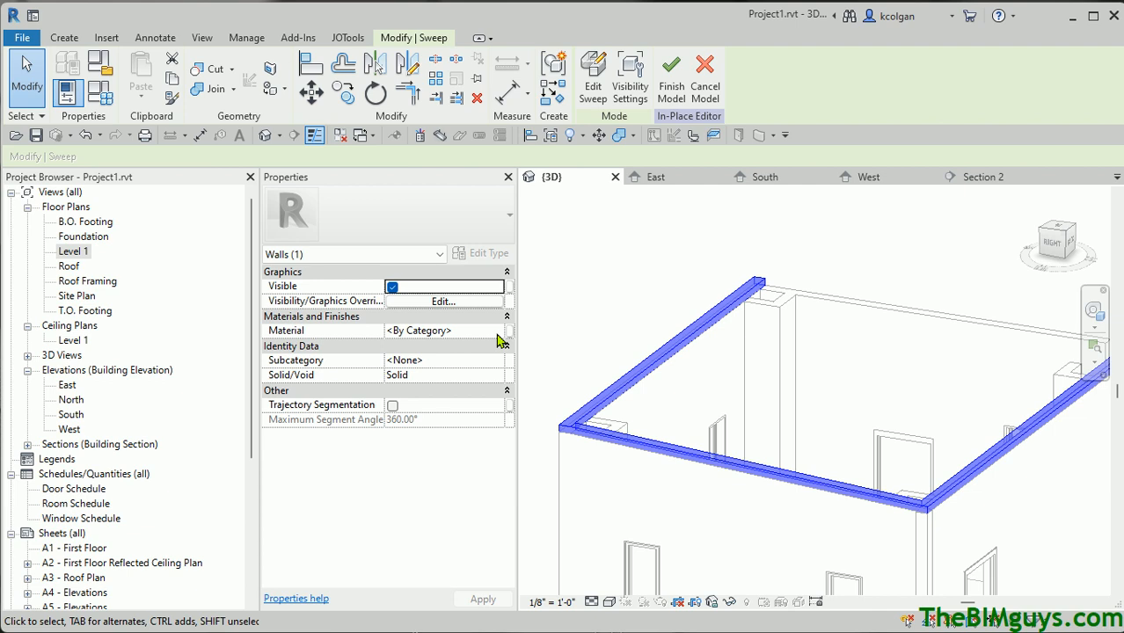
{"action": "left_click", "coordinate": [667, 267]}
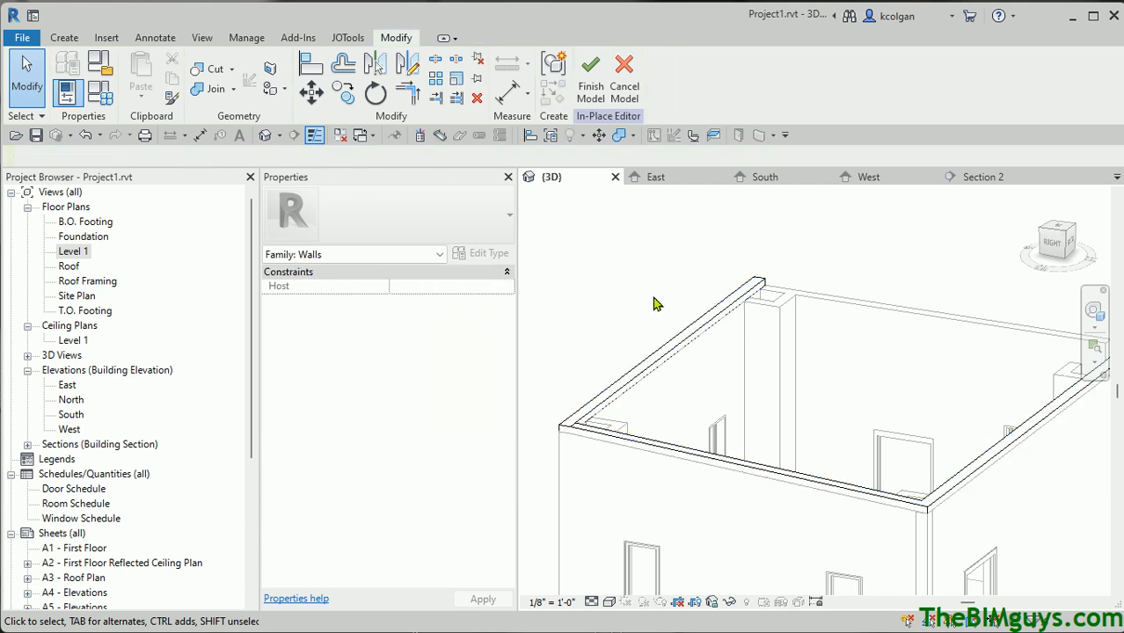
{"action": "middle_click_drag", "start_coordinate": [778, 419], "coordinate": [792, 485], "text": "shift"}
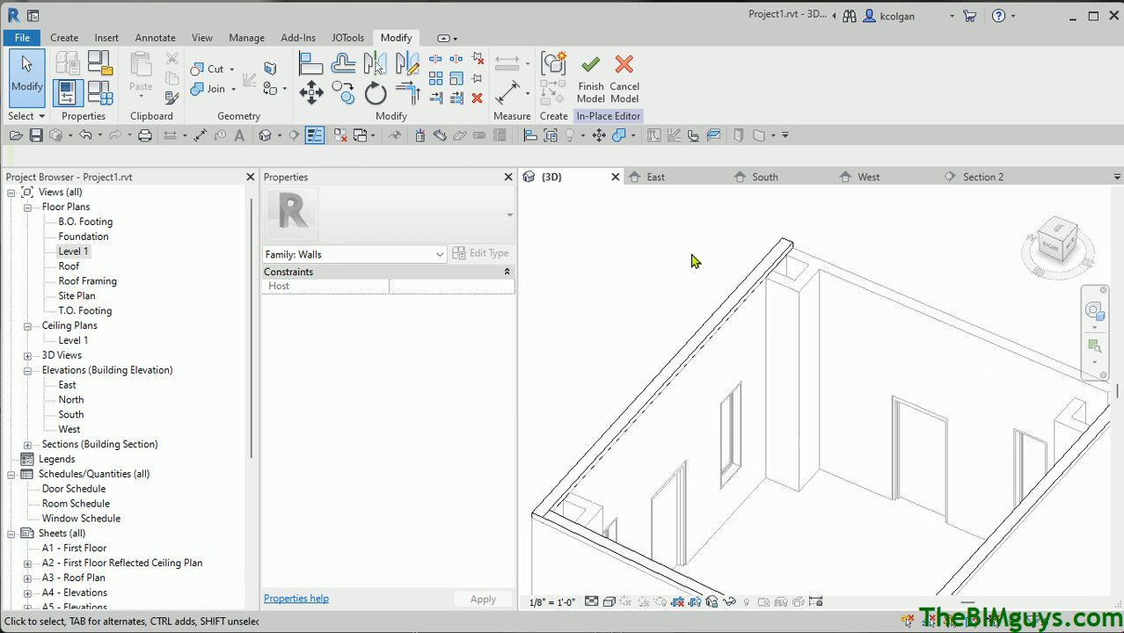